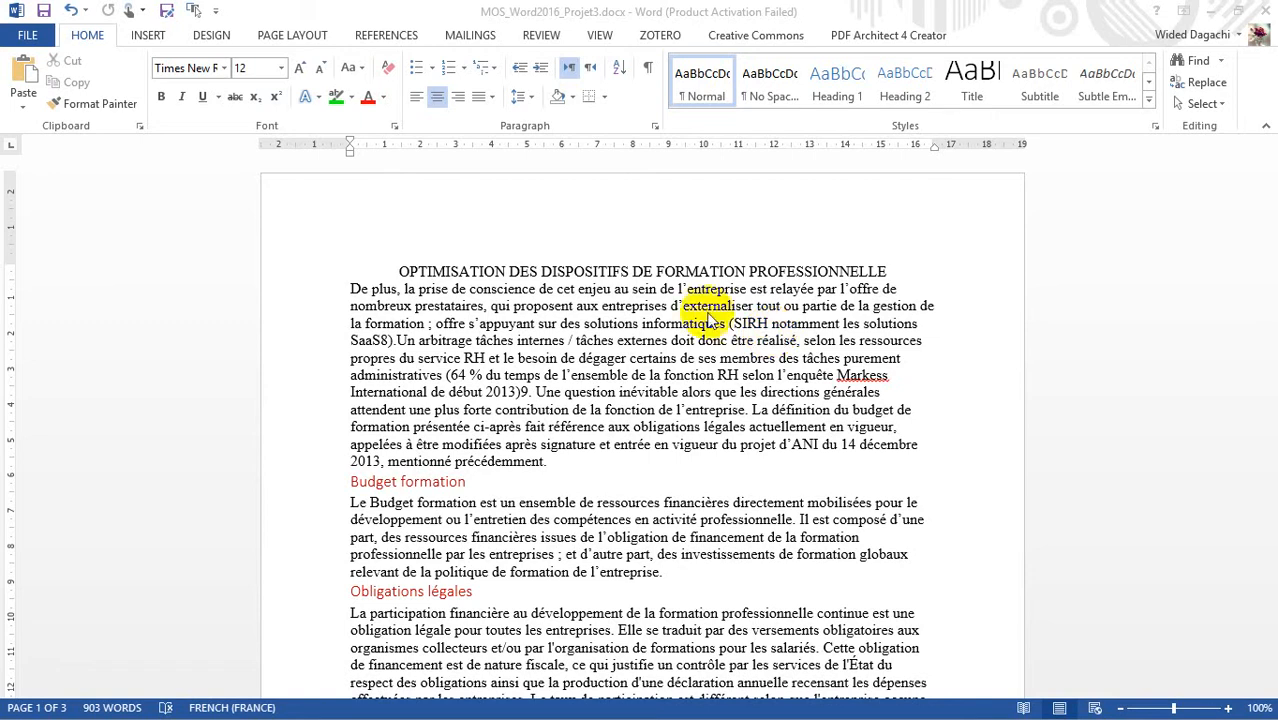
# Go to the "Projet 3" task list at the end of the document and read the Tâche 1 instruction
pyautogui.scroll(-8, 600, 368)
pyautogui.click(605, 370)
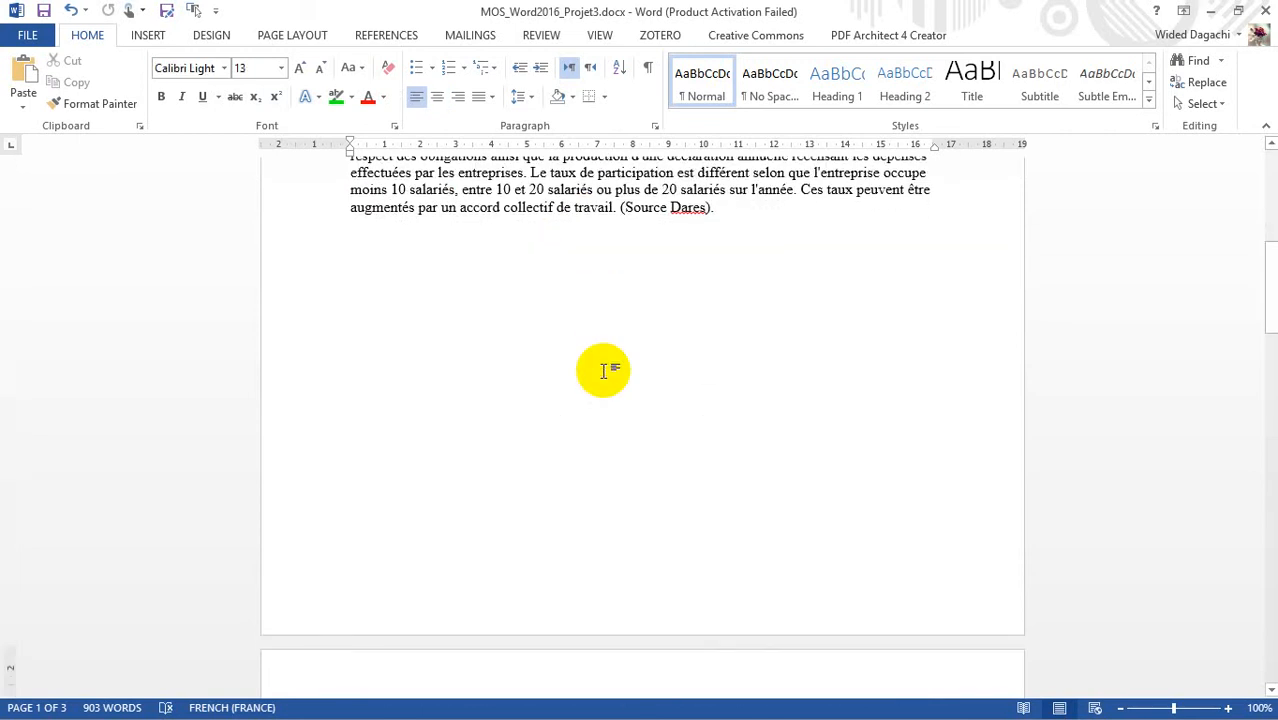
pyautogui.press('pagedown')
pyautogui.press('pagedown')
pyautogui.press('pagedown')
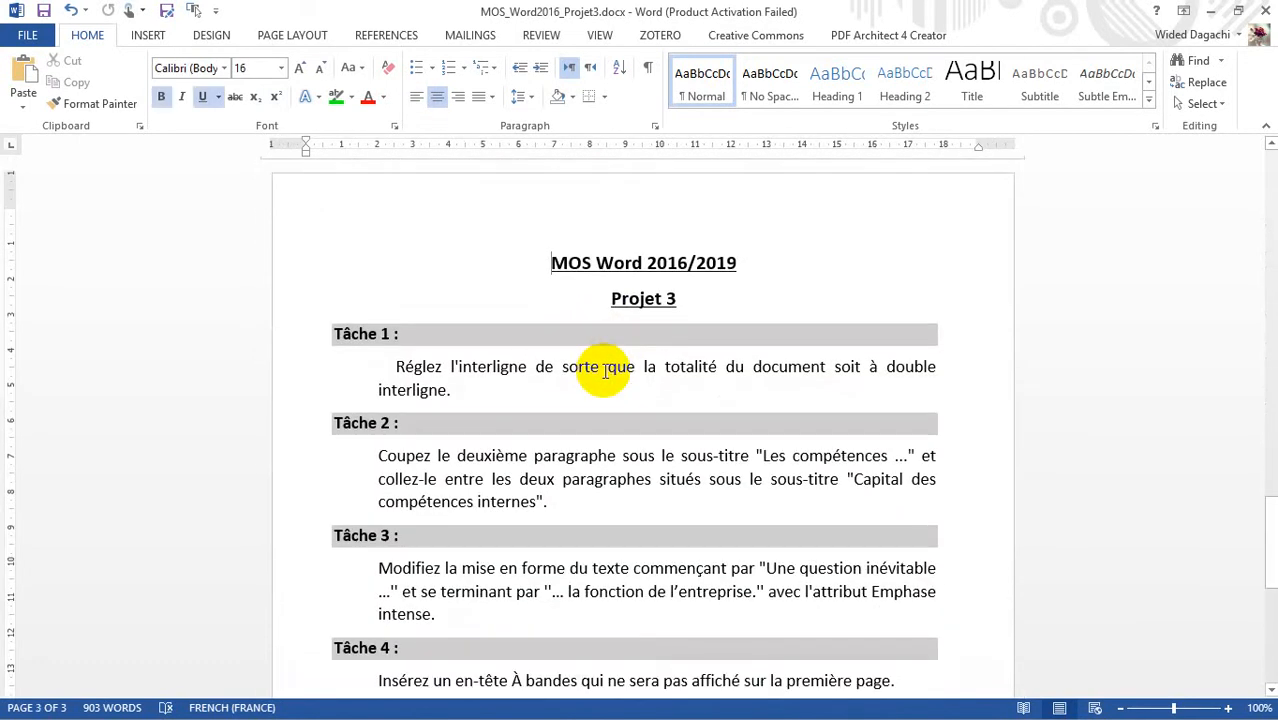
pyautogui.press('pagedown')
pyautogui.press('pageup')
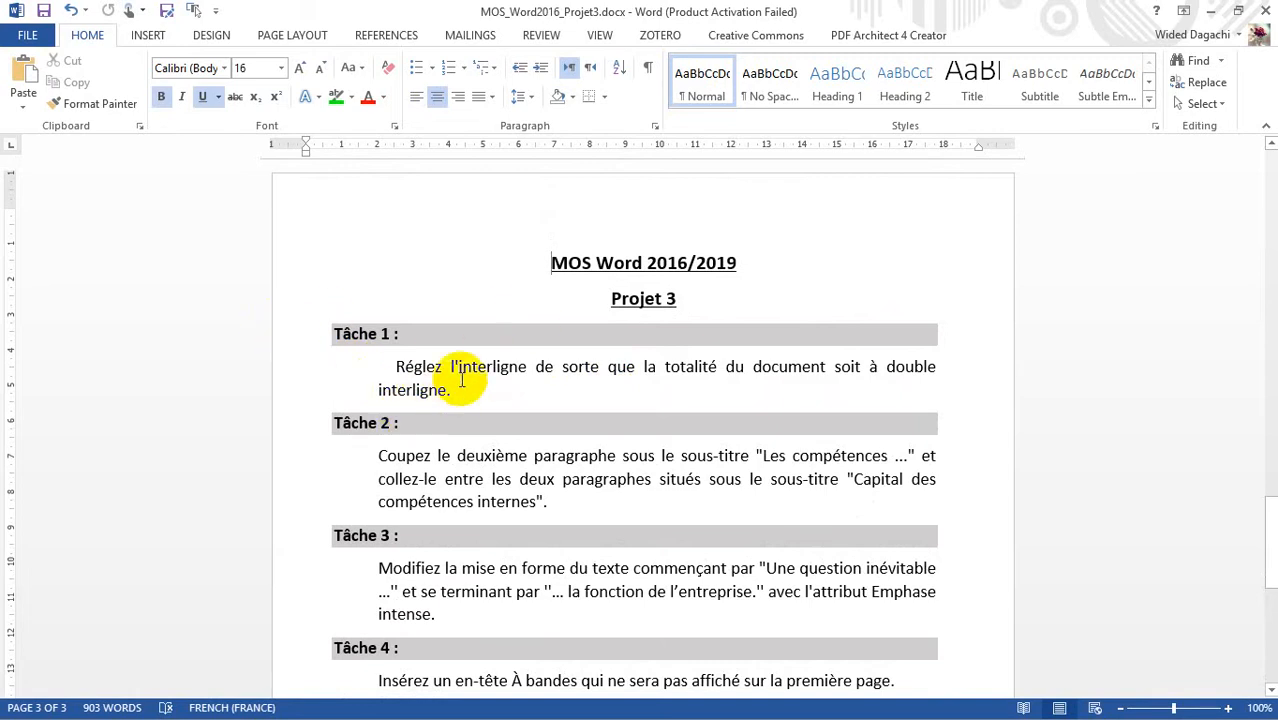
pyautogui.moveTo(335, 334); pyautogui.dragTo(390, 334)
pyautogui.click(398, 366)
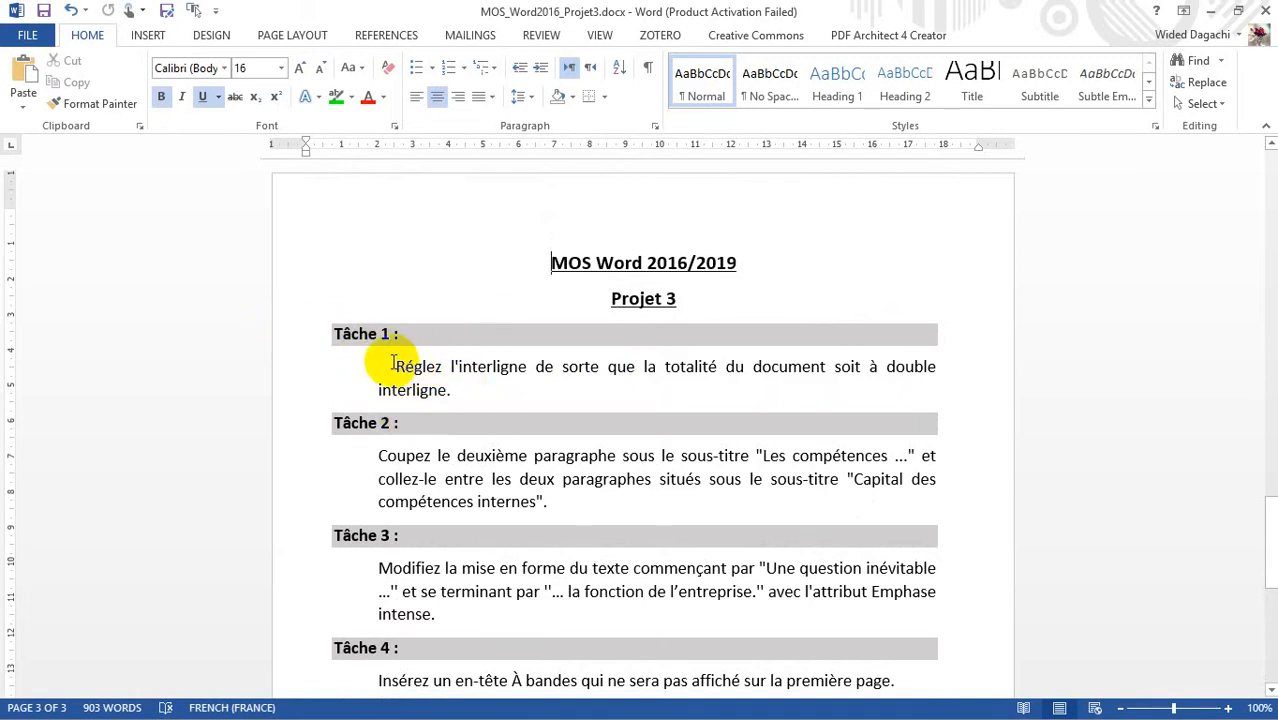
pyautogui.moveTo(395, 366); pyautogui.dragTo(450, 388)
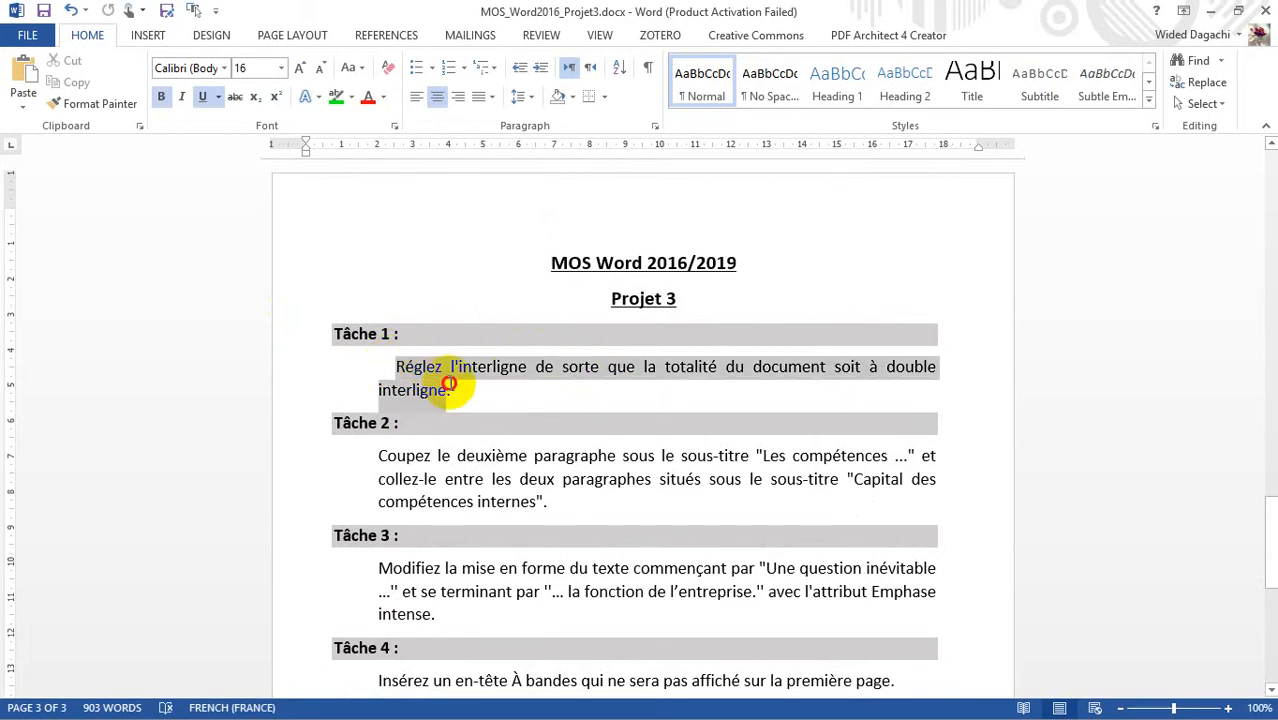
pyautogui.click(679, 428)
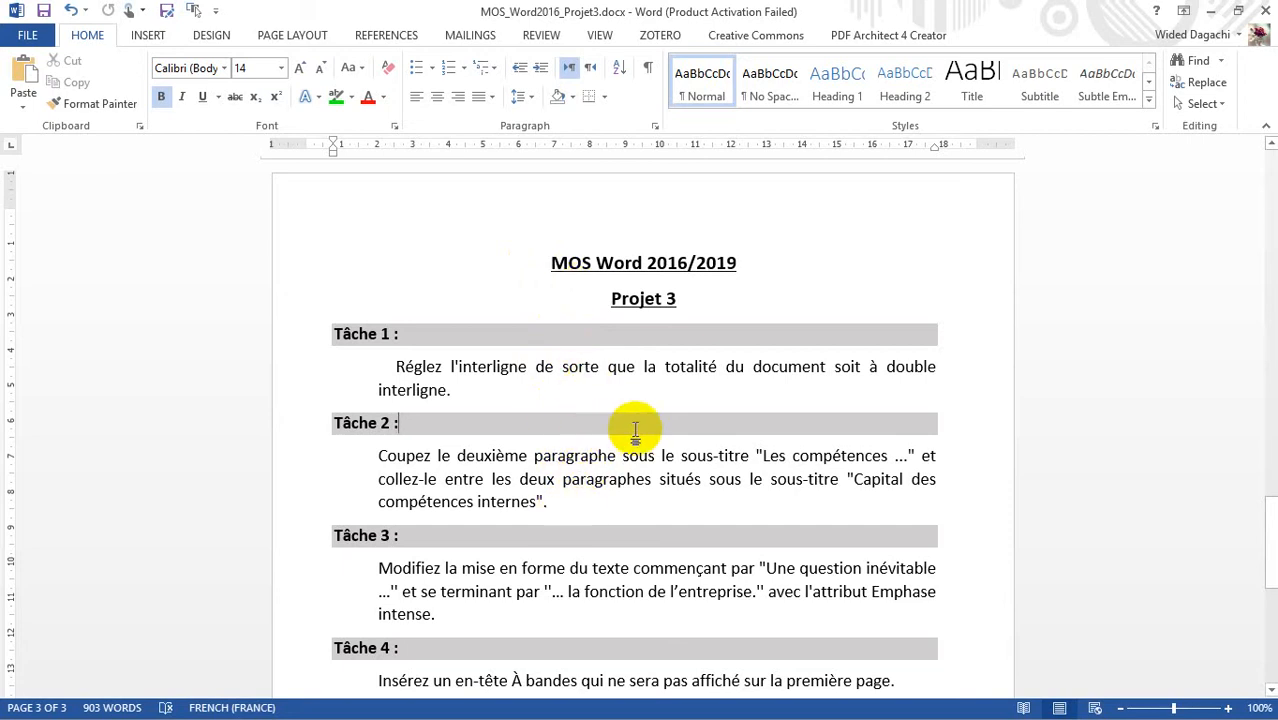
# Select the whole body text, from the last paragraph under "Capital des compétences internes" up to the document title
pyautogui.scroll(10, 645, 458)
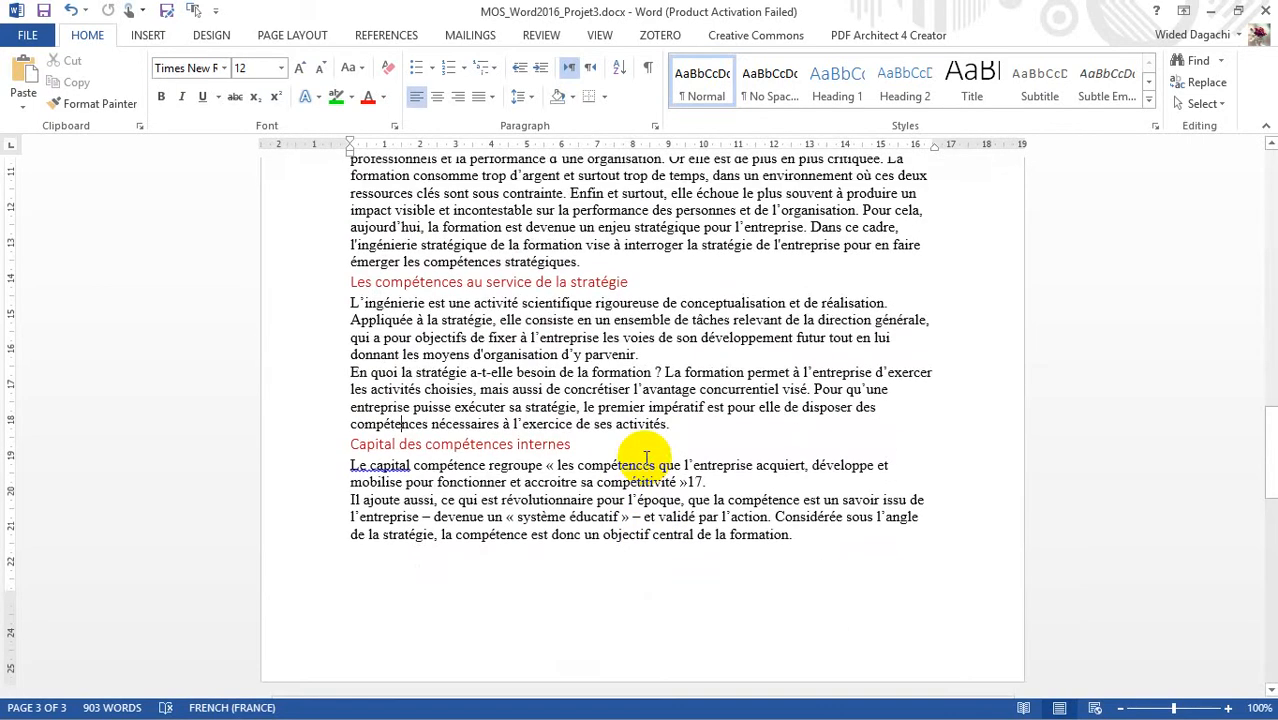
pyautogui.click(793, 516)
pyautogui.moveTo(803, 534); pyautogui.dragTo(388, 270)
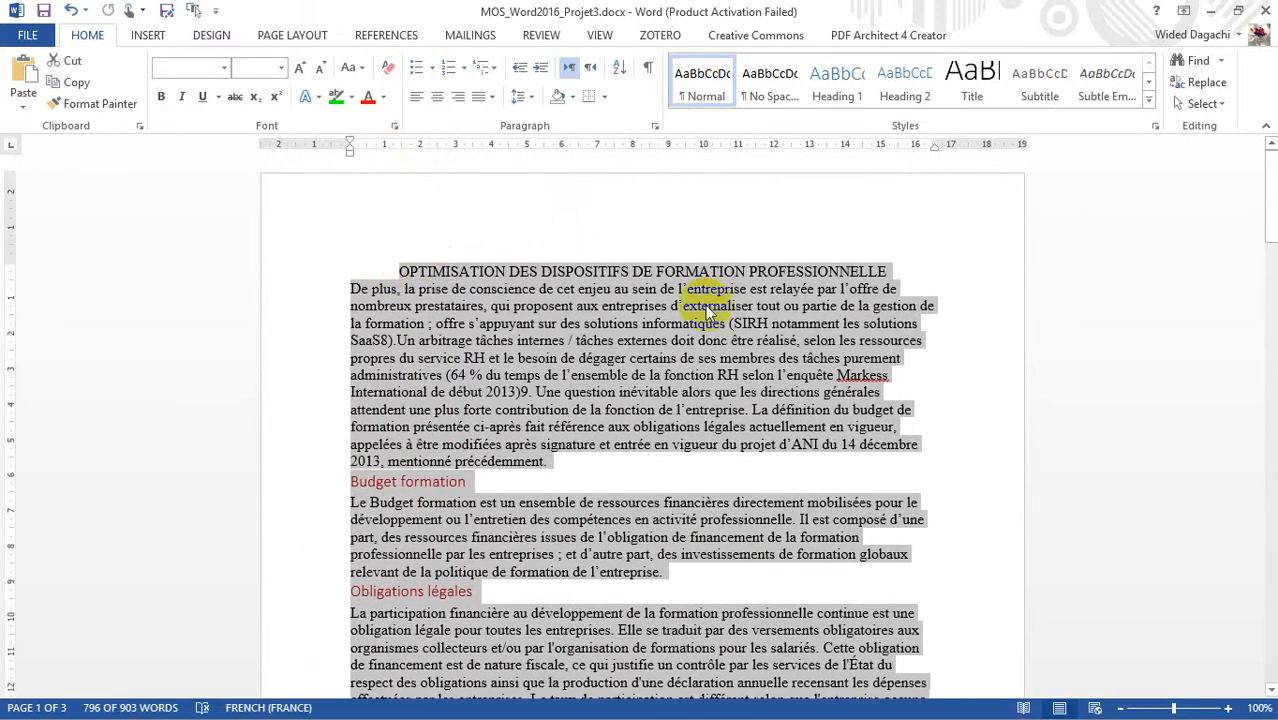
pyautogui.click(526, 104)
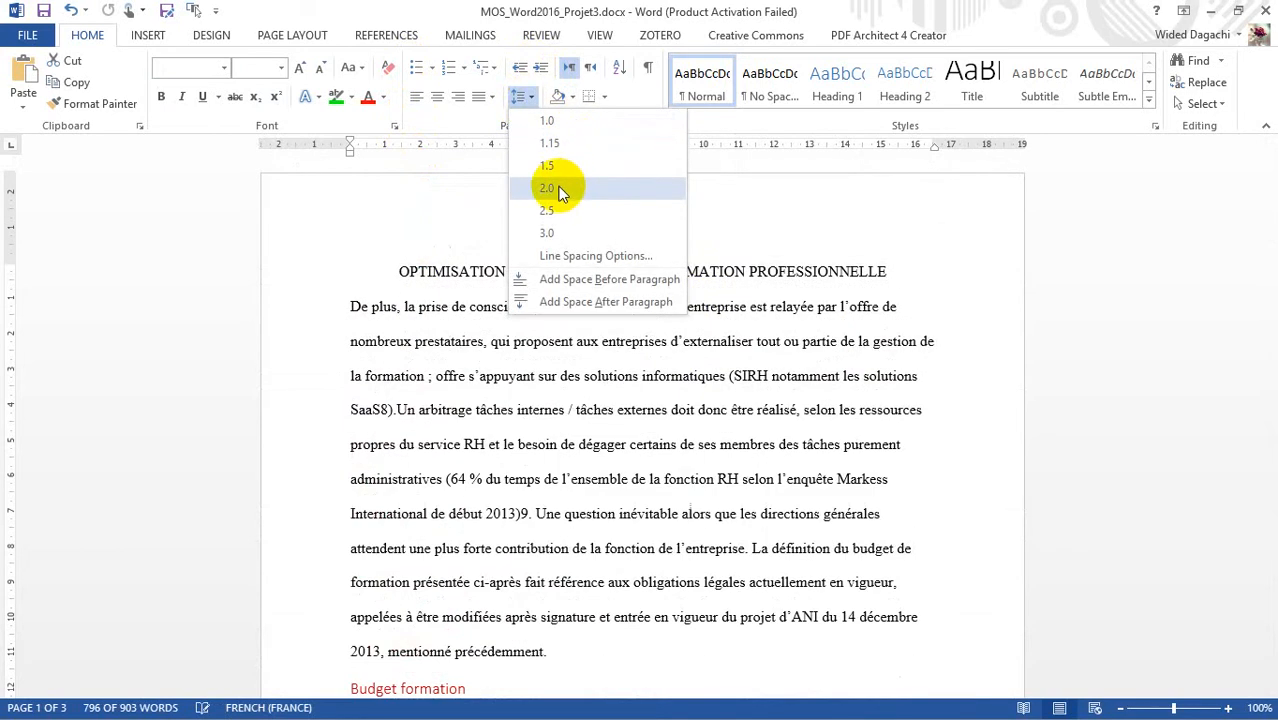
pyautogui.click(565, 257)
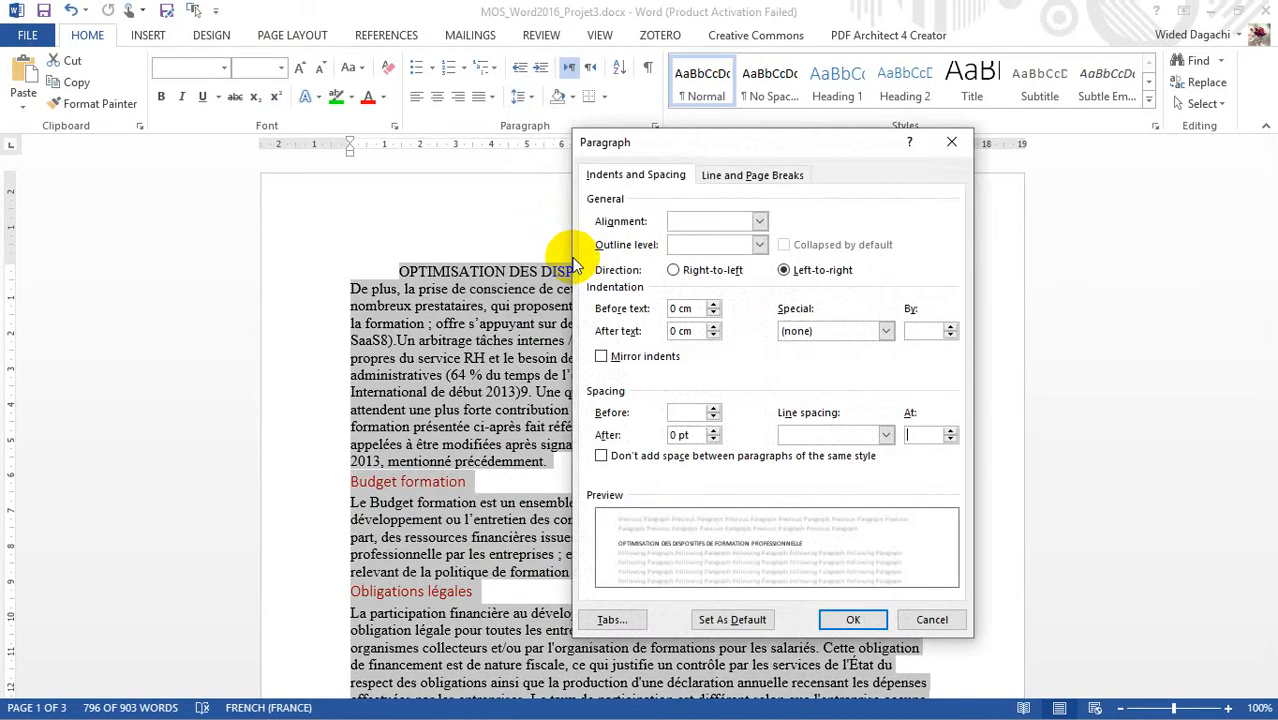
pyautogui.click(850, 434)
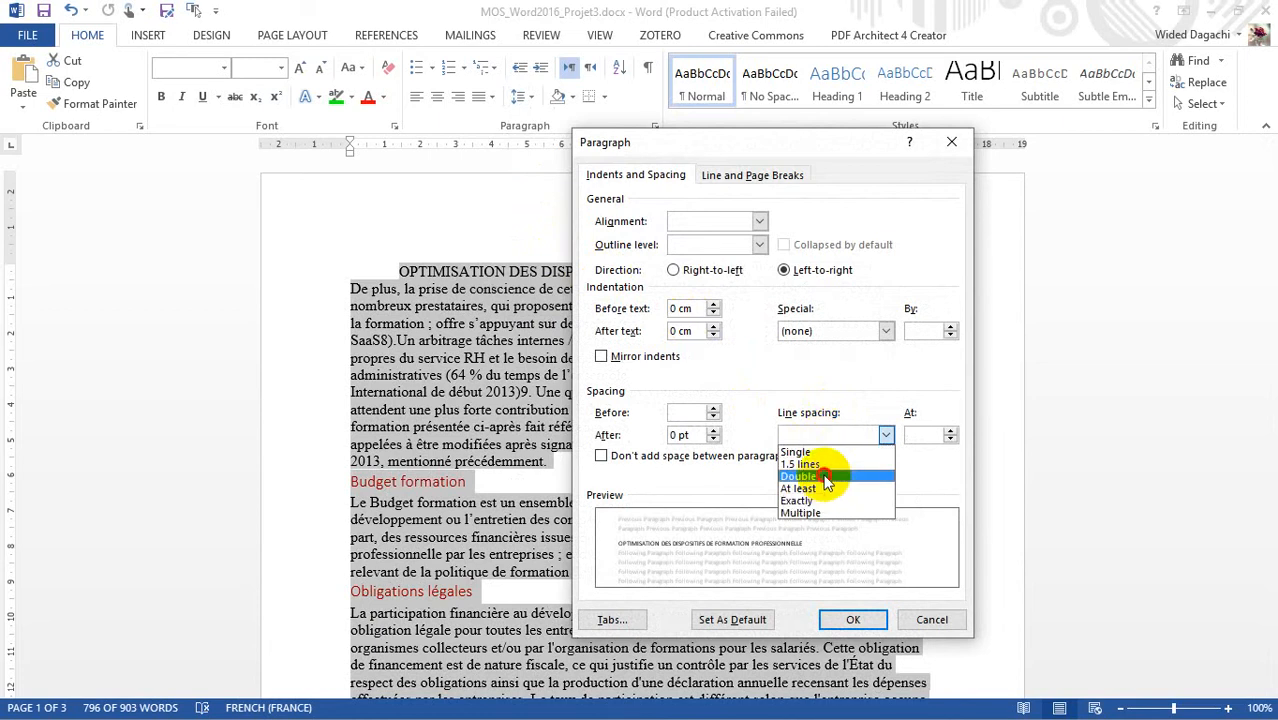
pyautogui.click(826, 478)
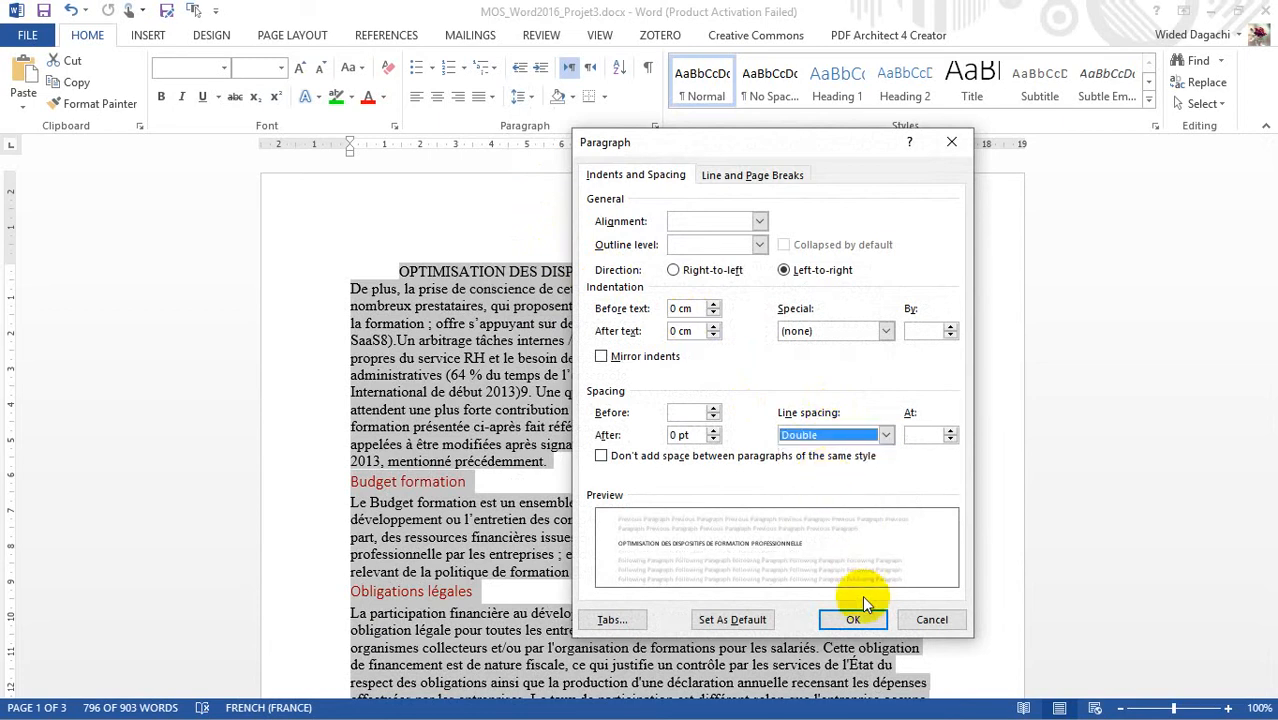
pyautogui.click(930, 620)
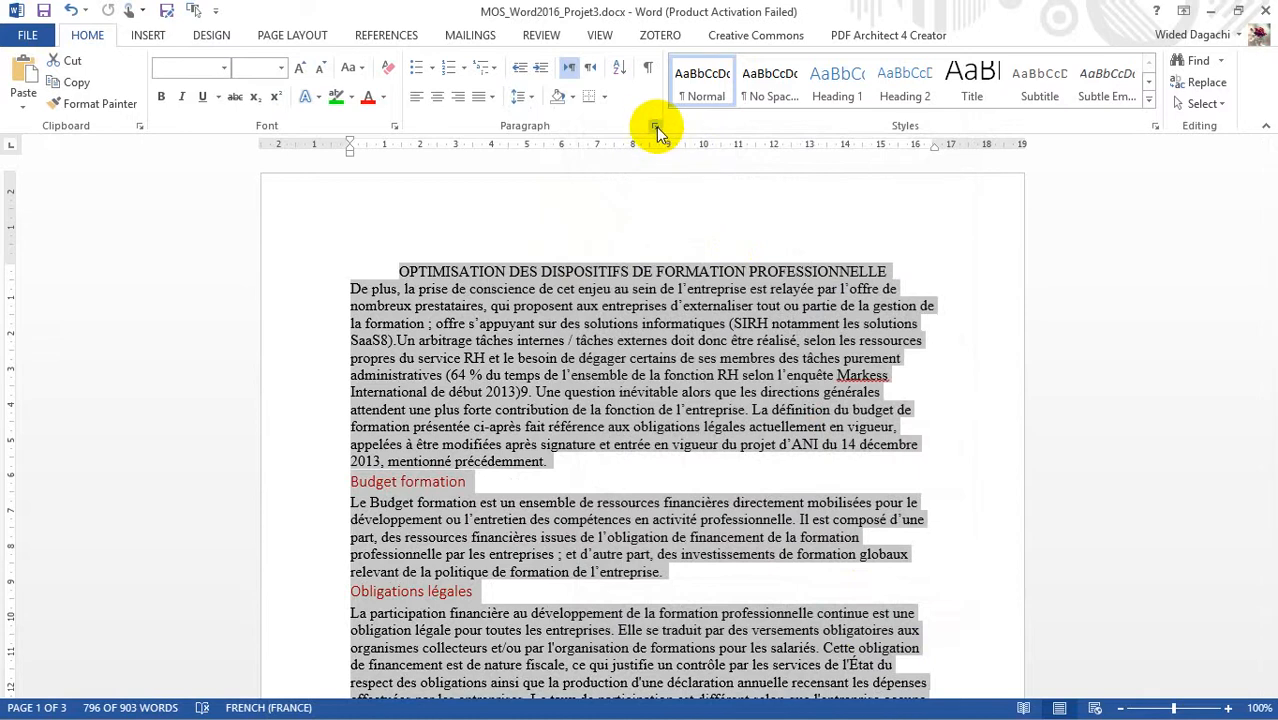
# Set the line spacing of the selected body text to Double in the paragraph settings, then deselect the text
pyautogui.click(655, 127)
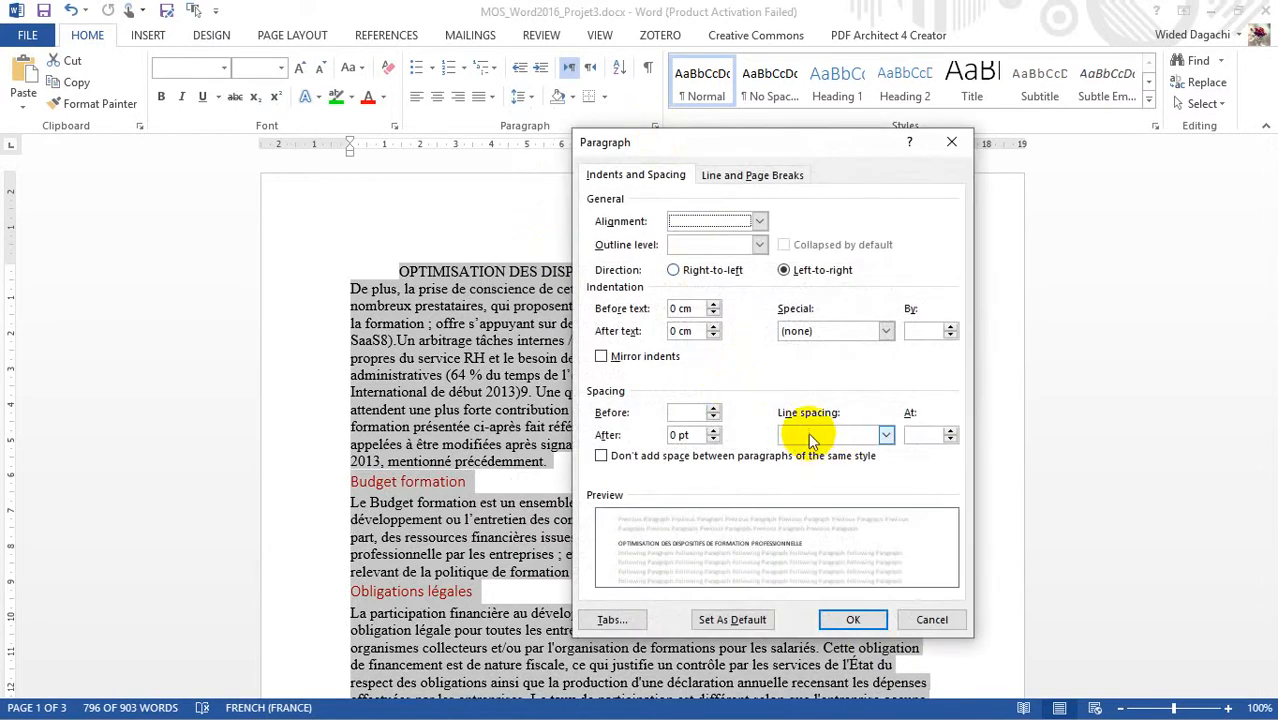
pyautogui.click(808, 432)
pyautogui.click(810, 483)
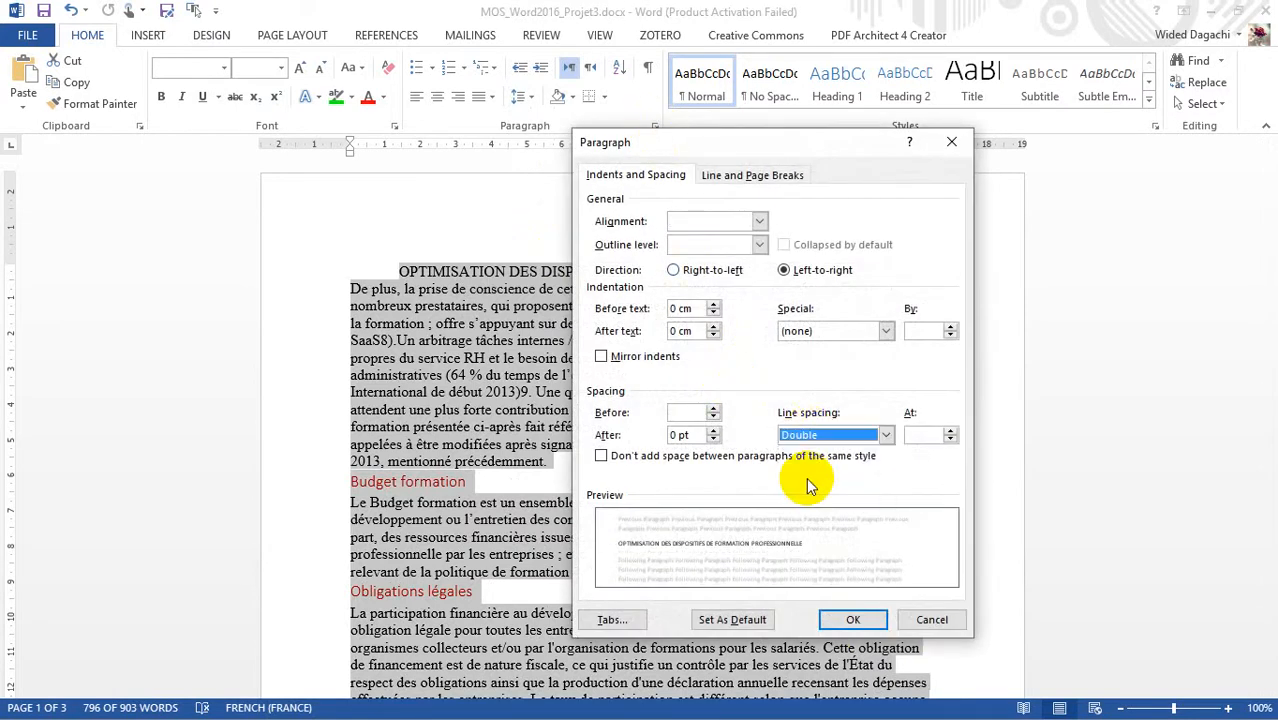
pyautogui.click(852, 619)
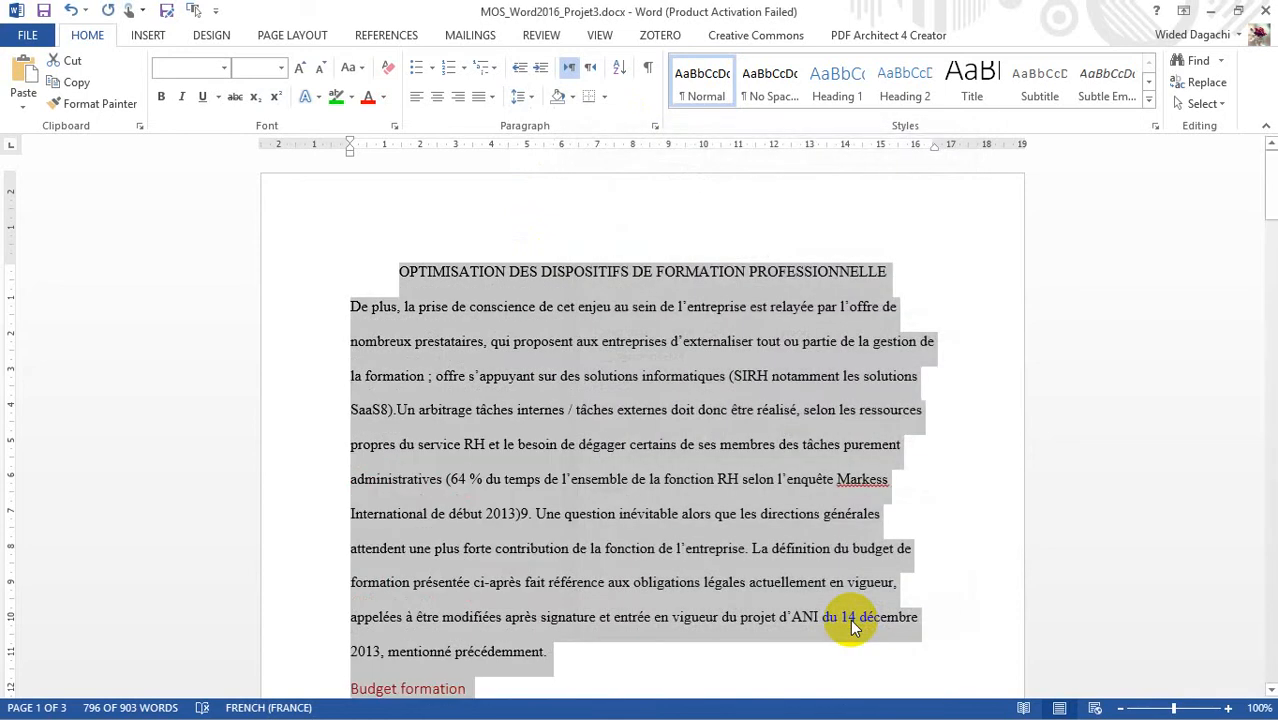
pyautogui.click(850, 619)
# Highlight the "Tâche 1 :" heading in the task list in green
pyautogui.scroll(-20, 850, 619)
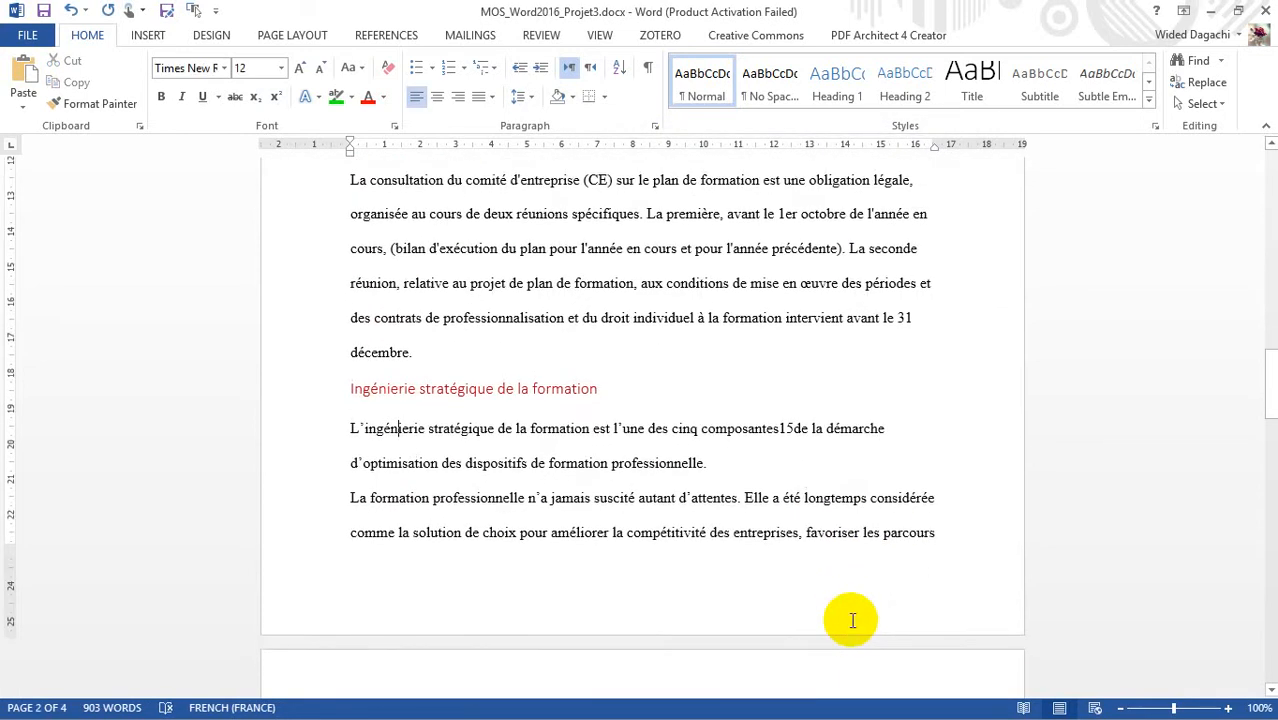
pyautogui.press('pagedown')
pyautogui.press('pagedown')
pyautogui.press('pagedown')
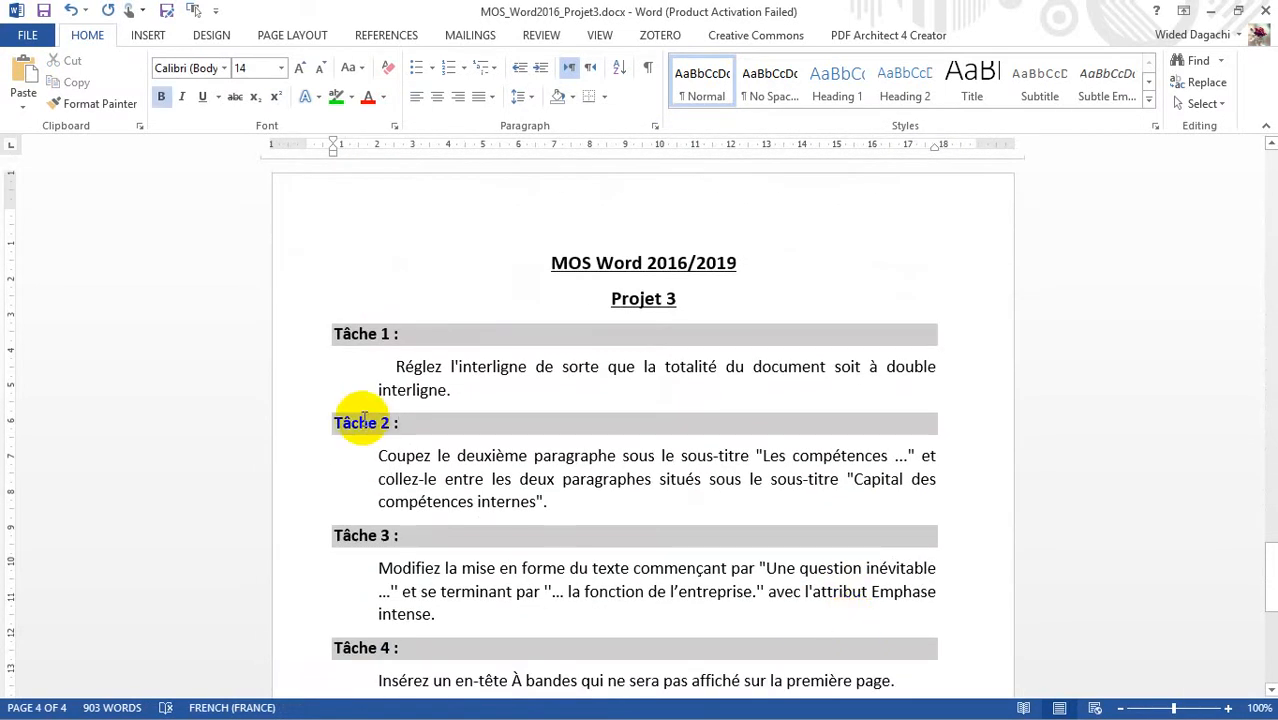
pyautogui.click(284, 340)
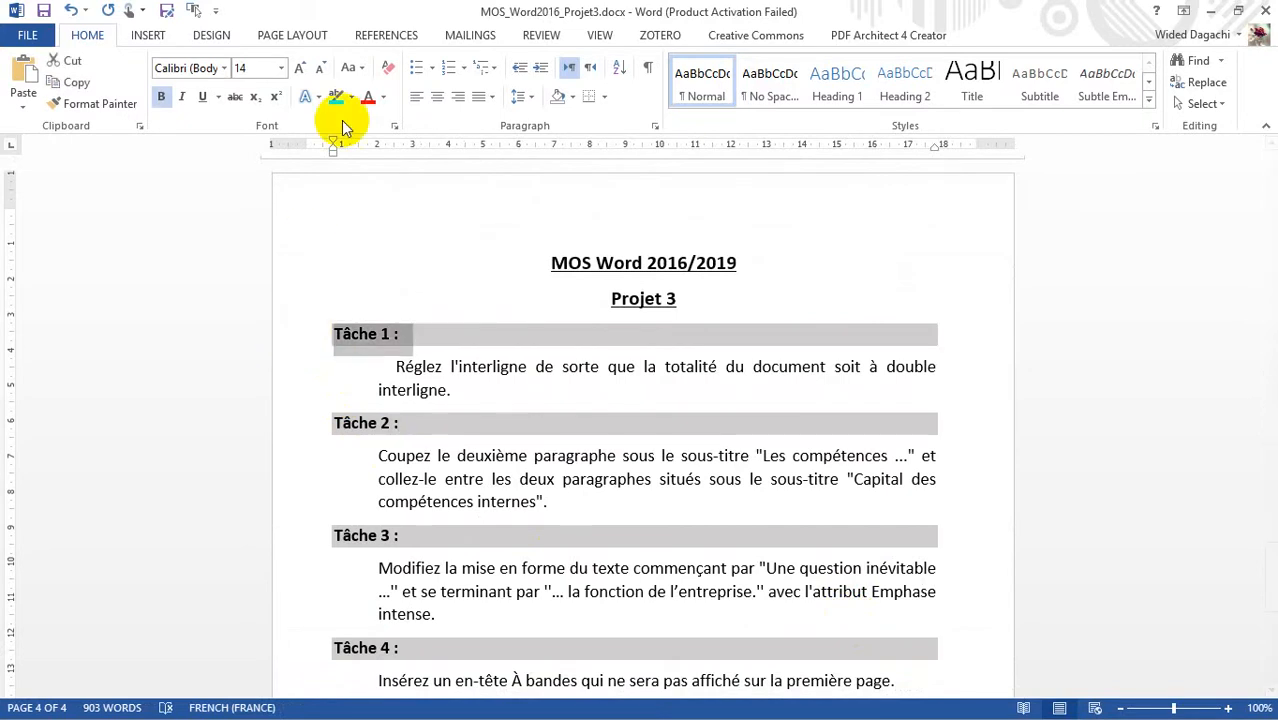
pyautogui.click(337, 96)
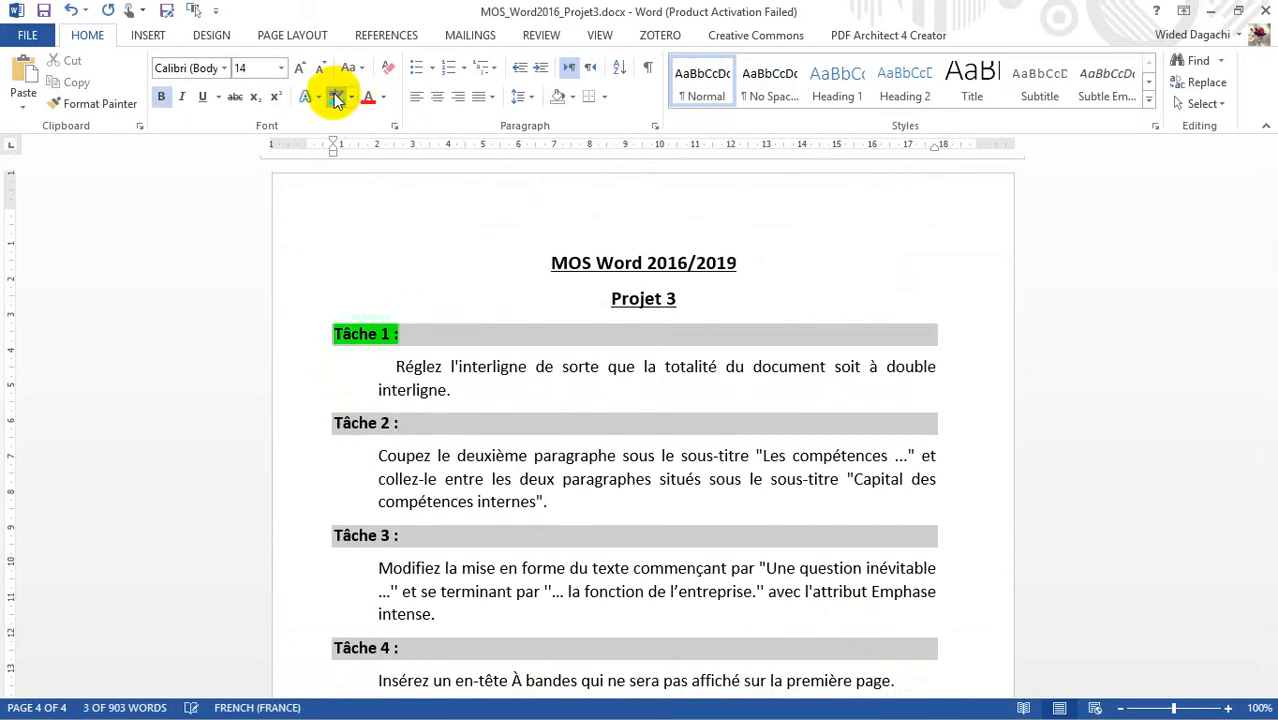
# Read the Tâche 2 instruction and look through the document for the sections it names
pyautogui.click(404, 478)
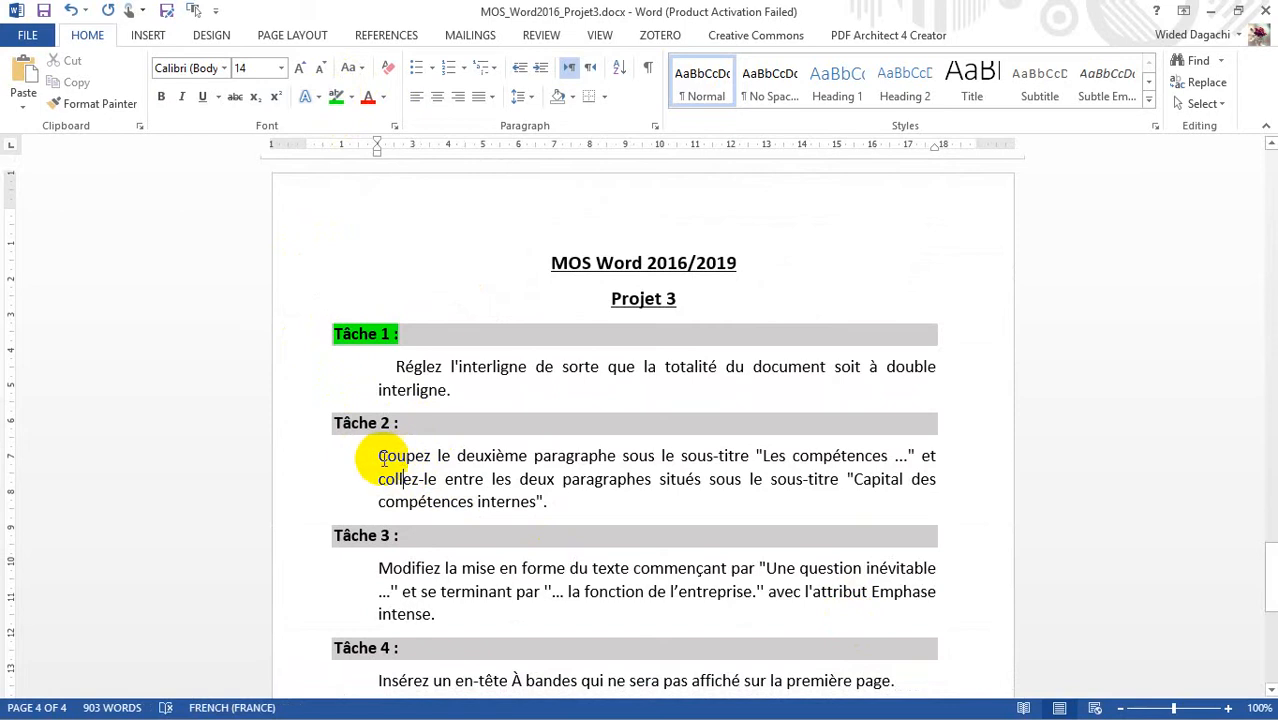
pyautogui.click(377, 458)
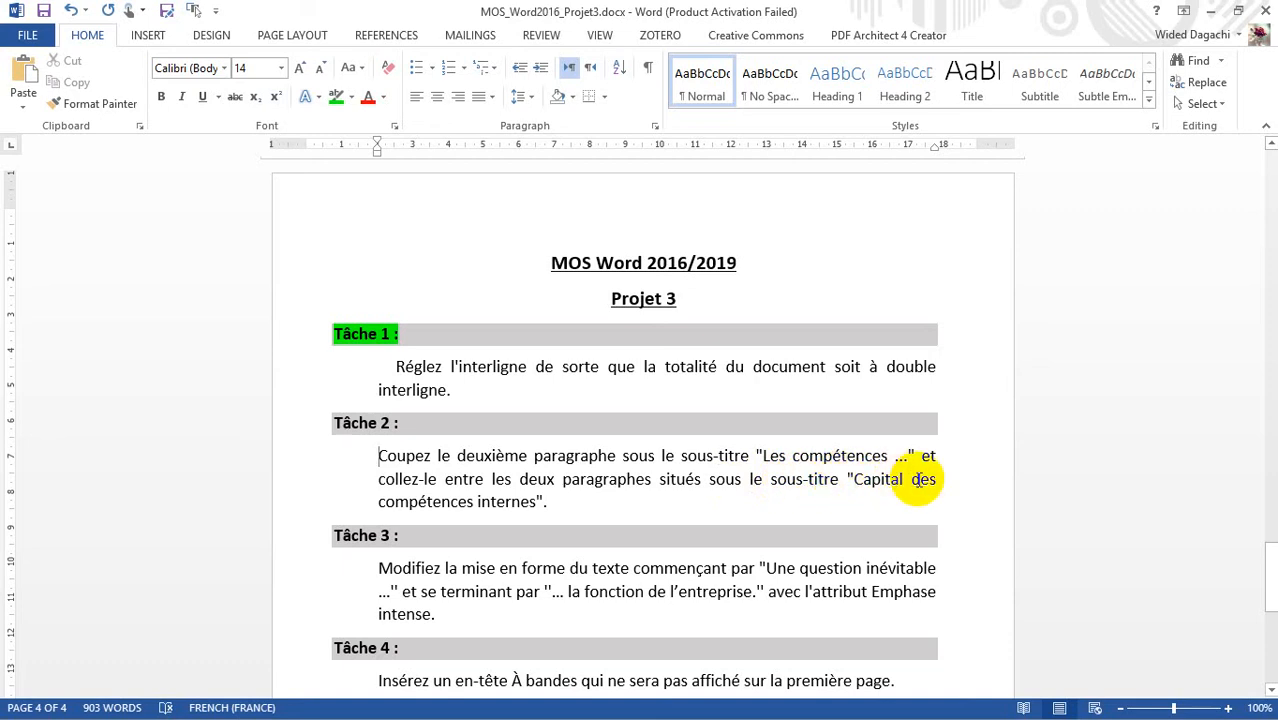
pyautogui.click(518, 500)
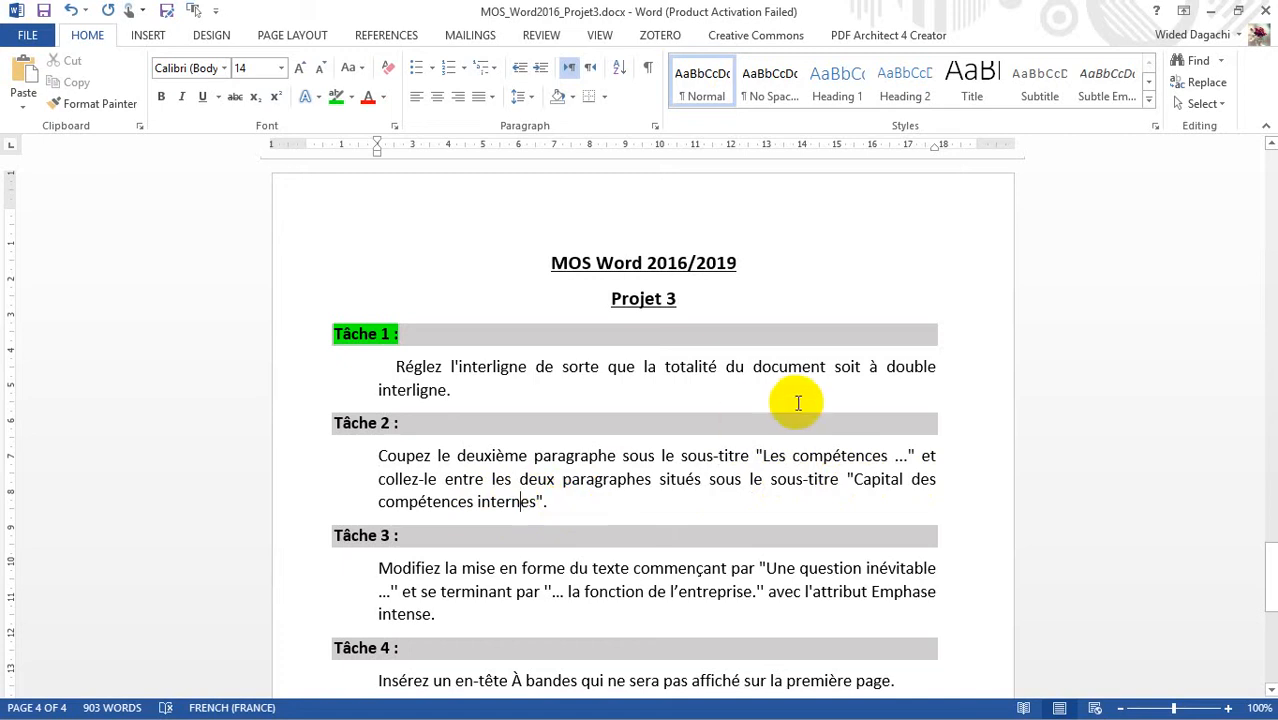
pyautogui.press('pageup')
pyautogui.press('pageup')
pyautogui.press('pageup')
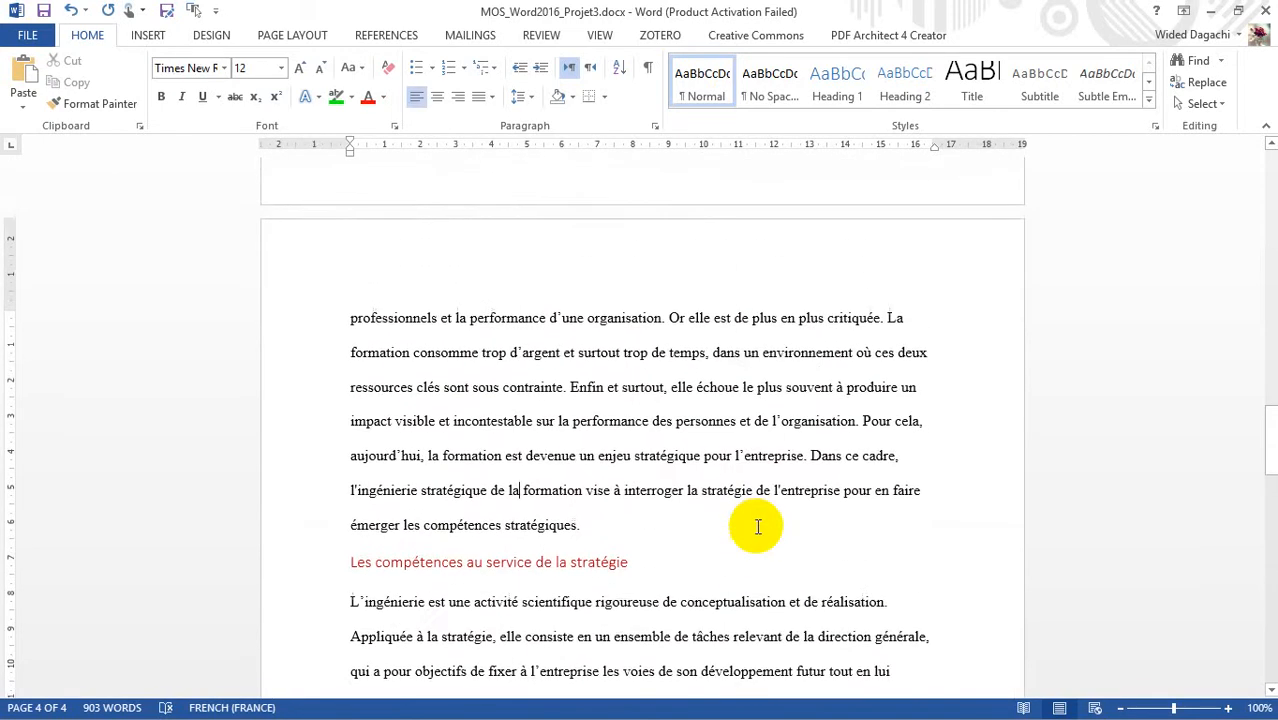
pyautogui.press('pagedown')
pyautogui.press('pagedown')
pyautogui.press('pagedown')
pyautogui.press('pagedown')
pyautogui.press('pagedown')
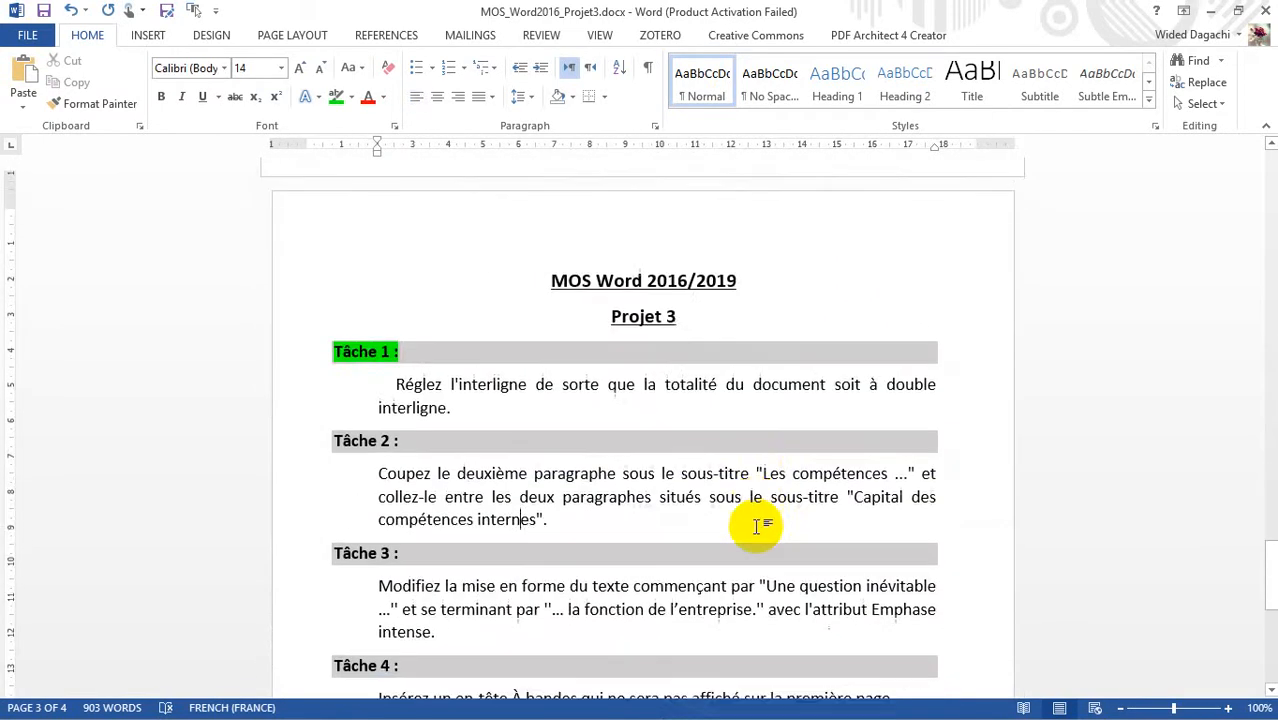
pyautogui.press('pageup')
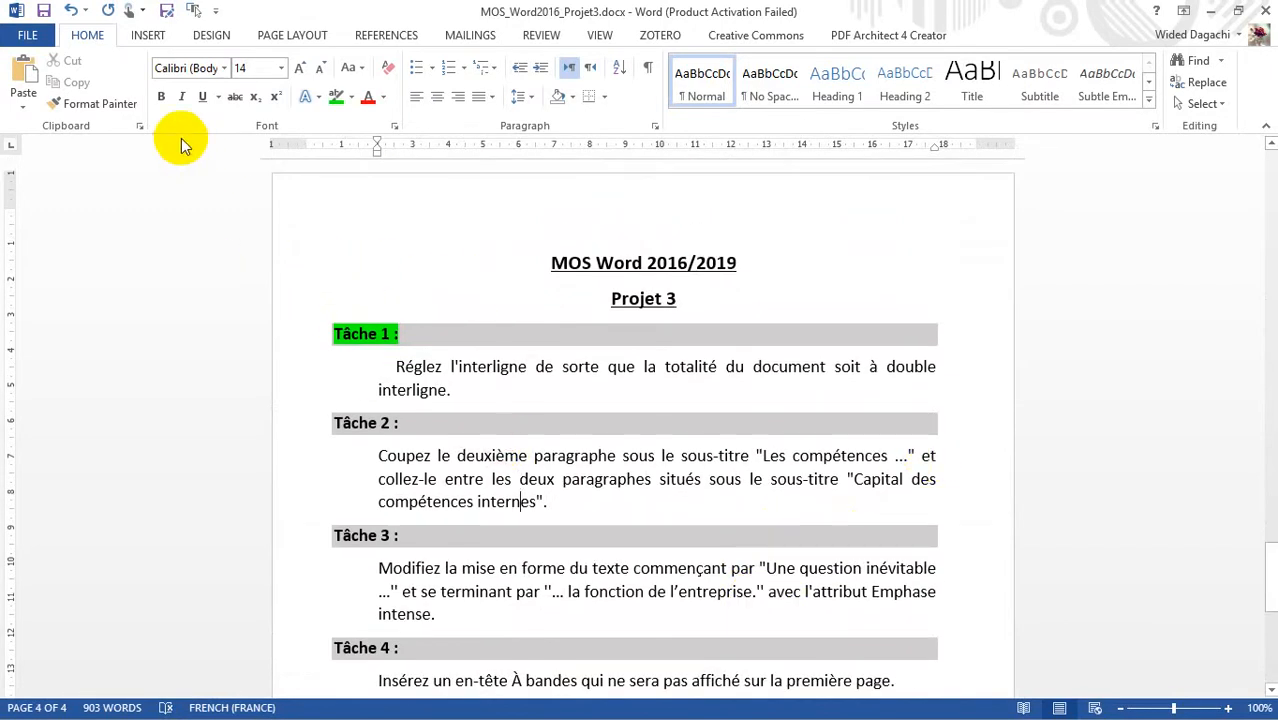
# Show the Navigation pane and go to the heading "Les compétences au service de la stratégie"
pyautogui.click(599, 36)
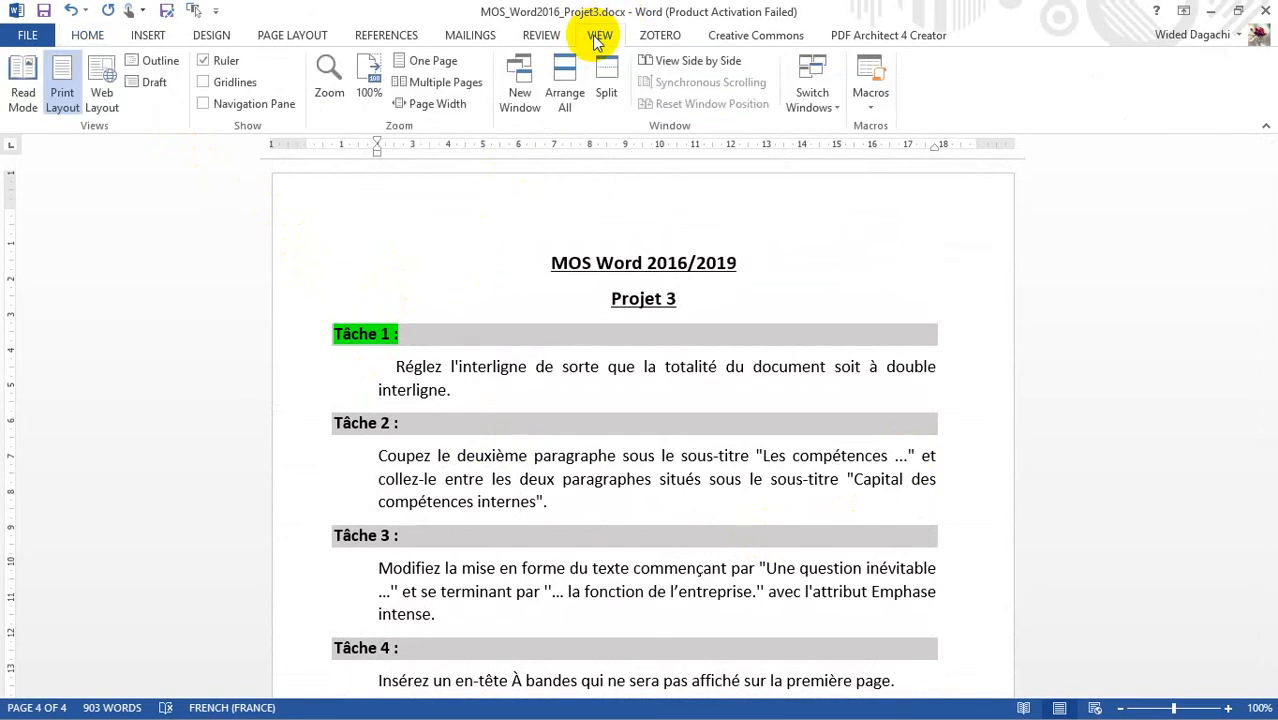
pyautogui.click(236, 108)
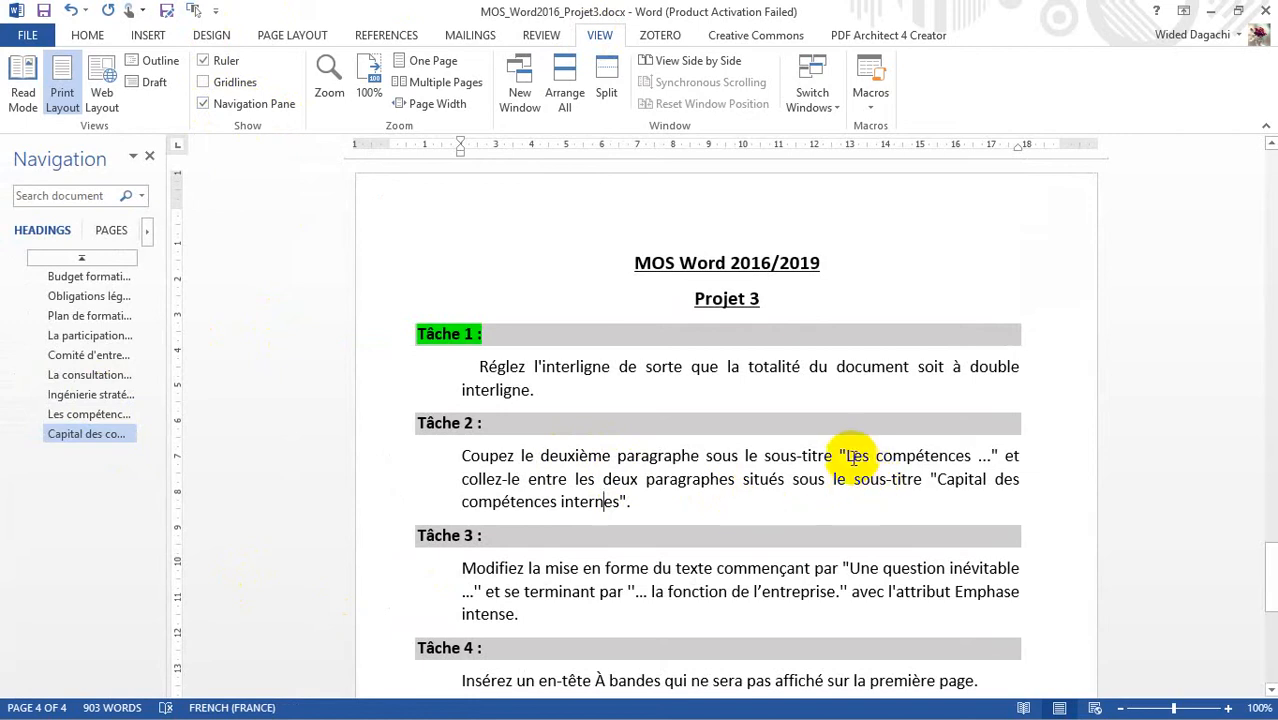
pyautogui.moveTo(846, 455); pyautogui.dragTo(924, 455)
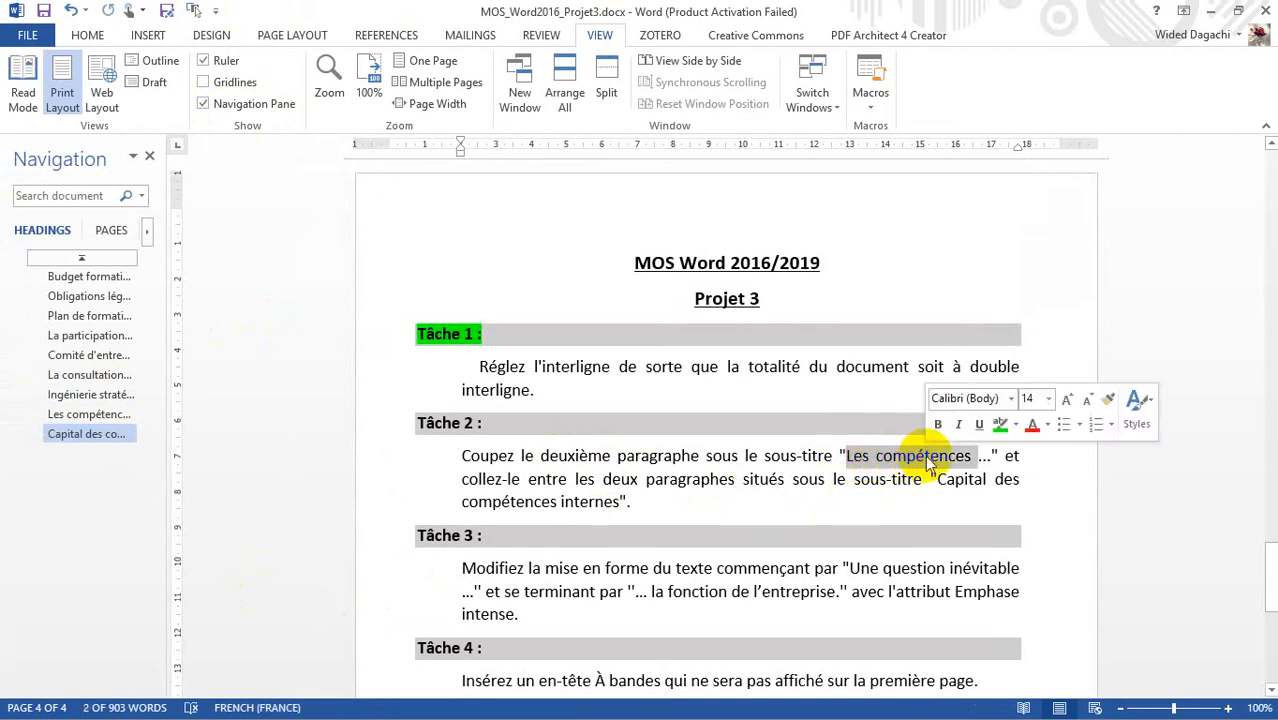
pyautogui.click(83, 416)
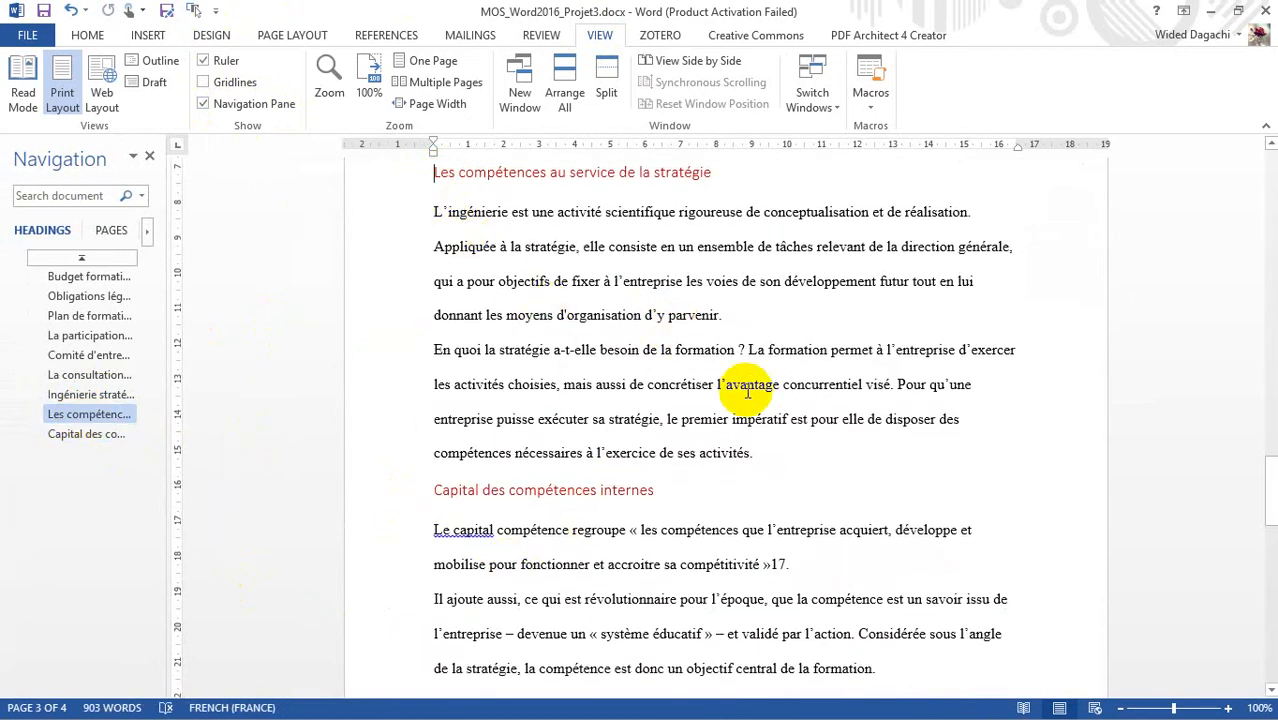
# Cut the second paragraph under "Les compétences au service de la stratégie", starting with "En quoi la stratégie"
pyautogui.moveTo(752, 453); pyautogui.dragTo(428, 352)
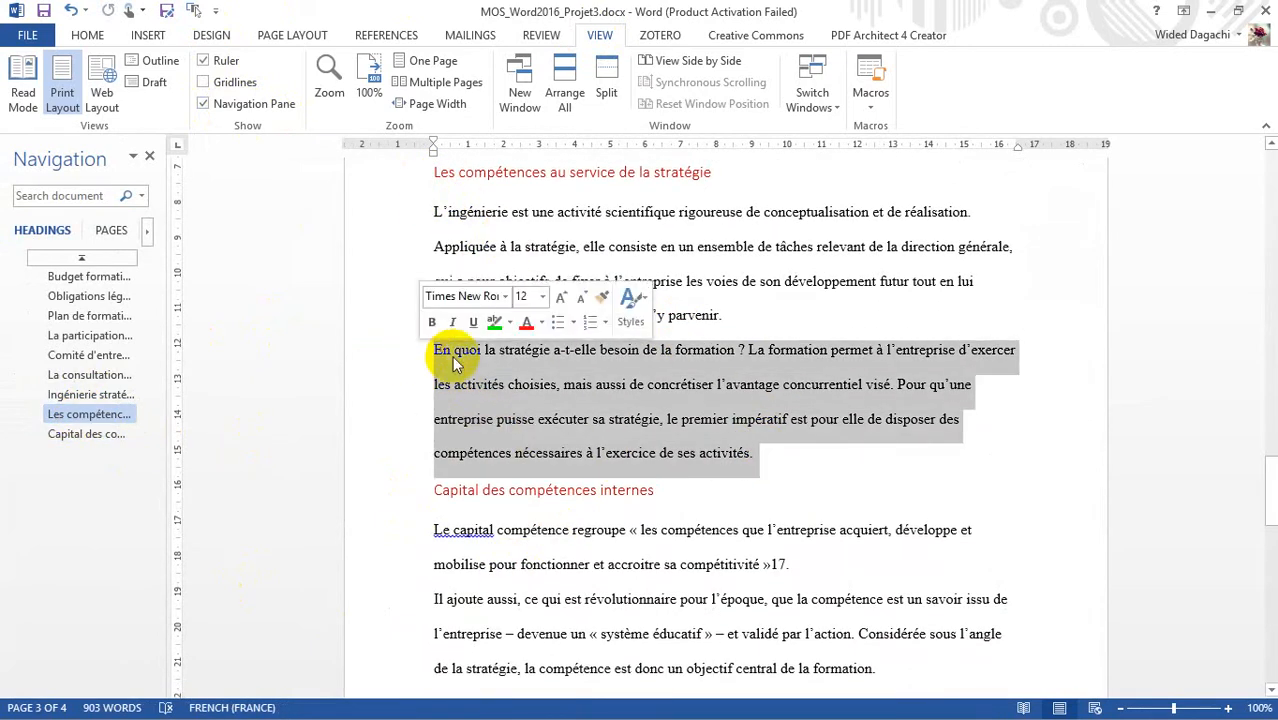
pyautogui.rightClick(511, 366)
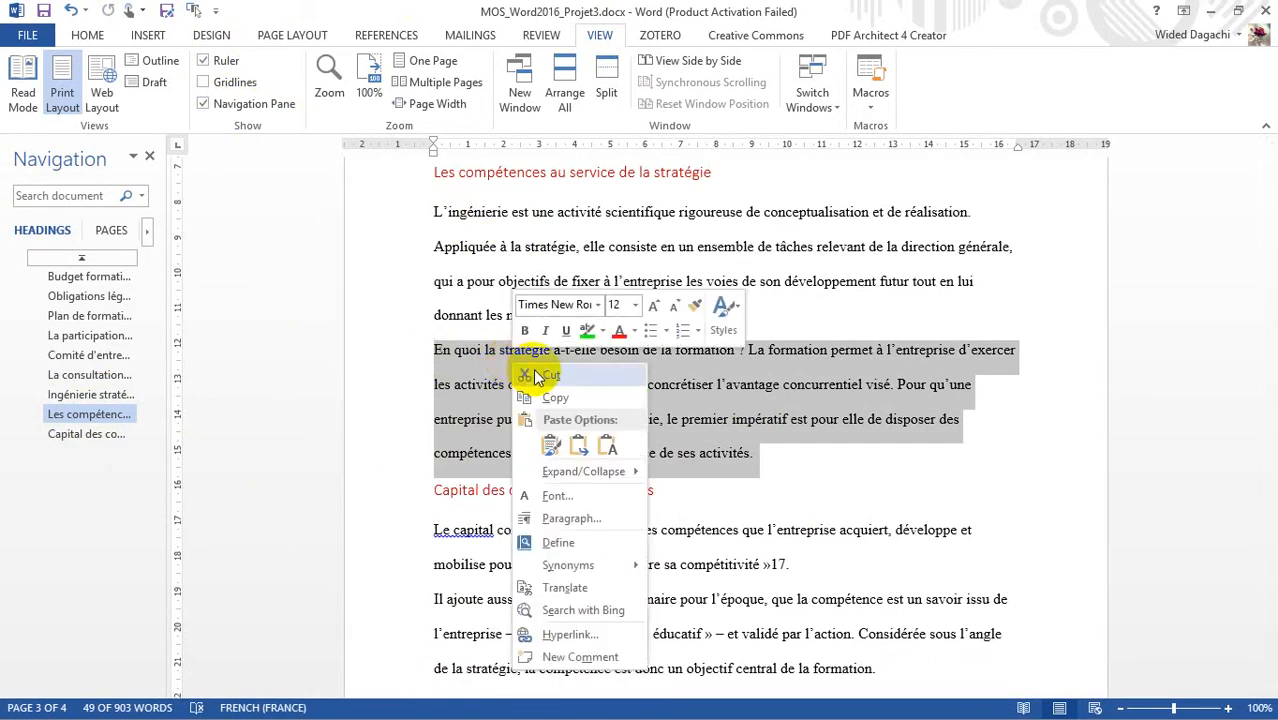
pyautogui.click(537, 376)
# Paste the cut paragraph between the two paragraphs under "Capital des compétences internes", keeping its source formatting
pyautogui.scroll(-10, 527, 366)
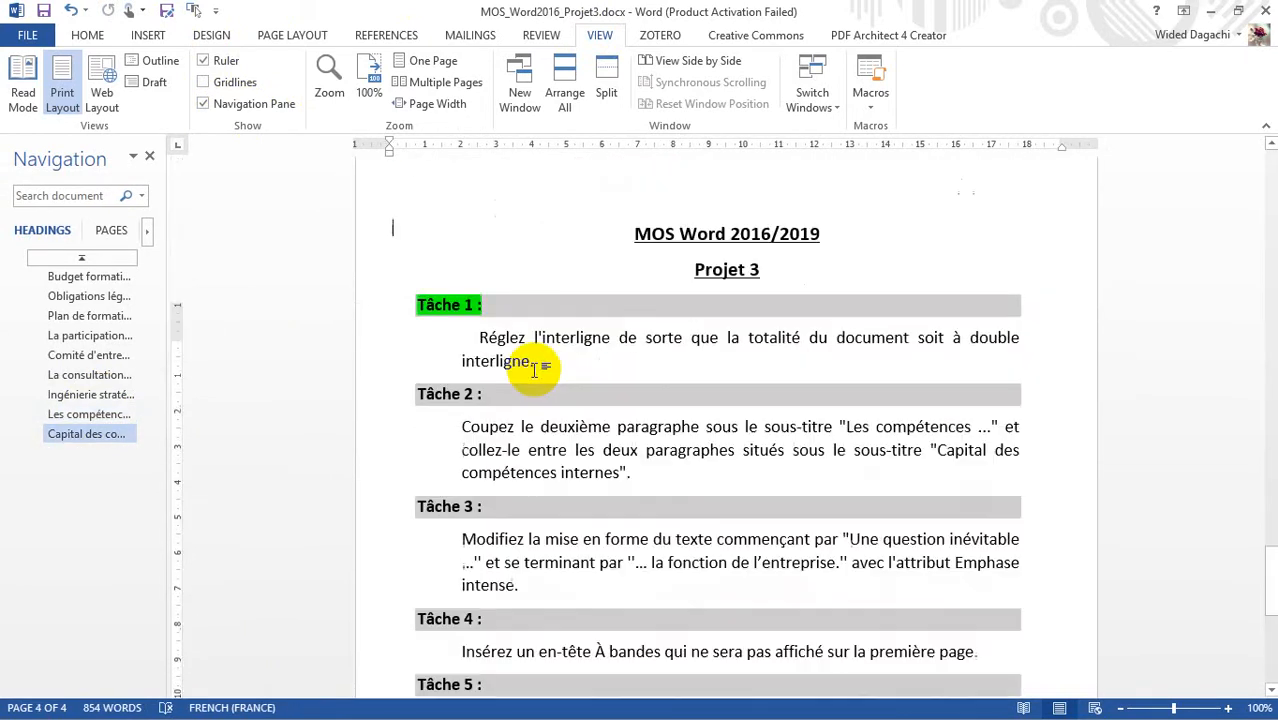
pyautogui.scroll(3, 537, 368)
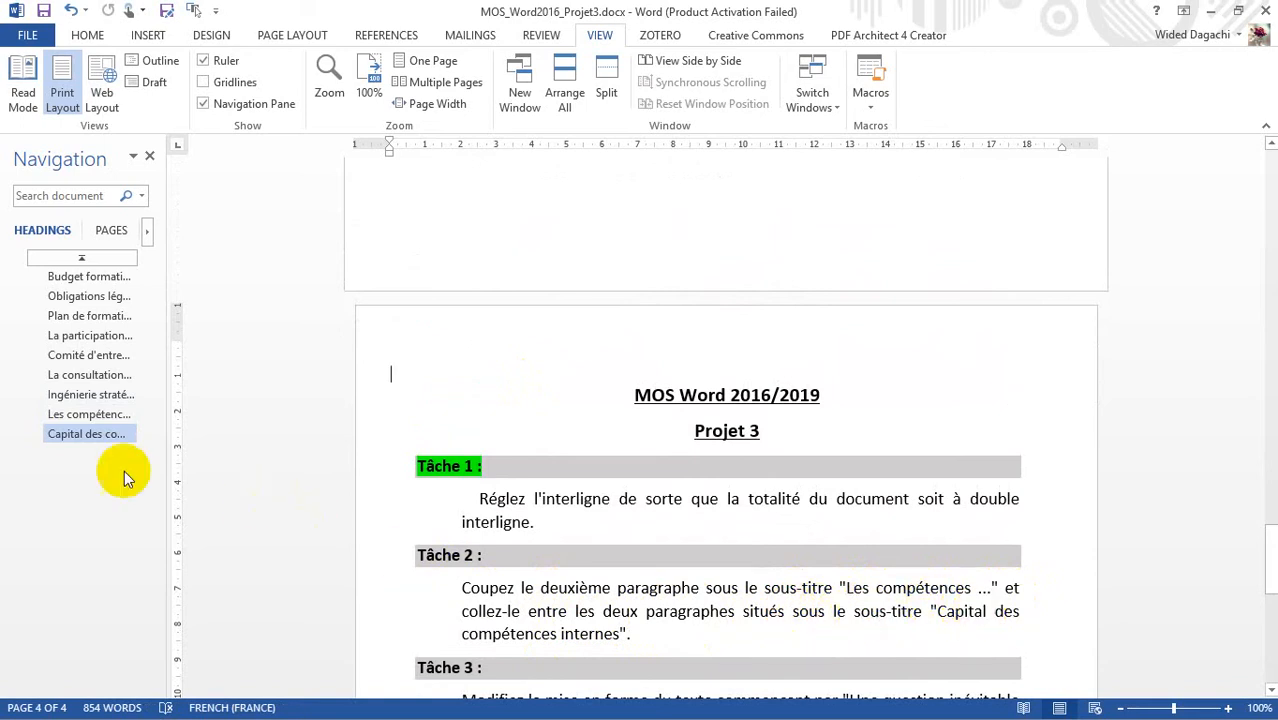
pyautogui.click(77, 436)
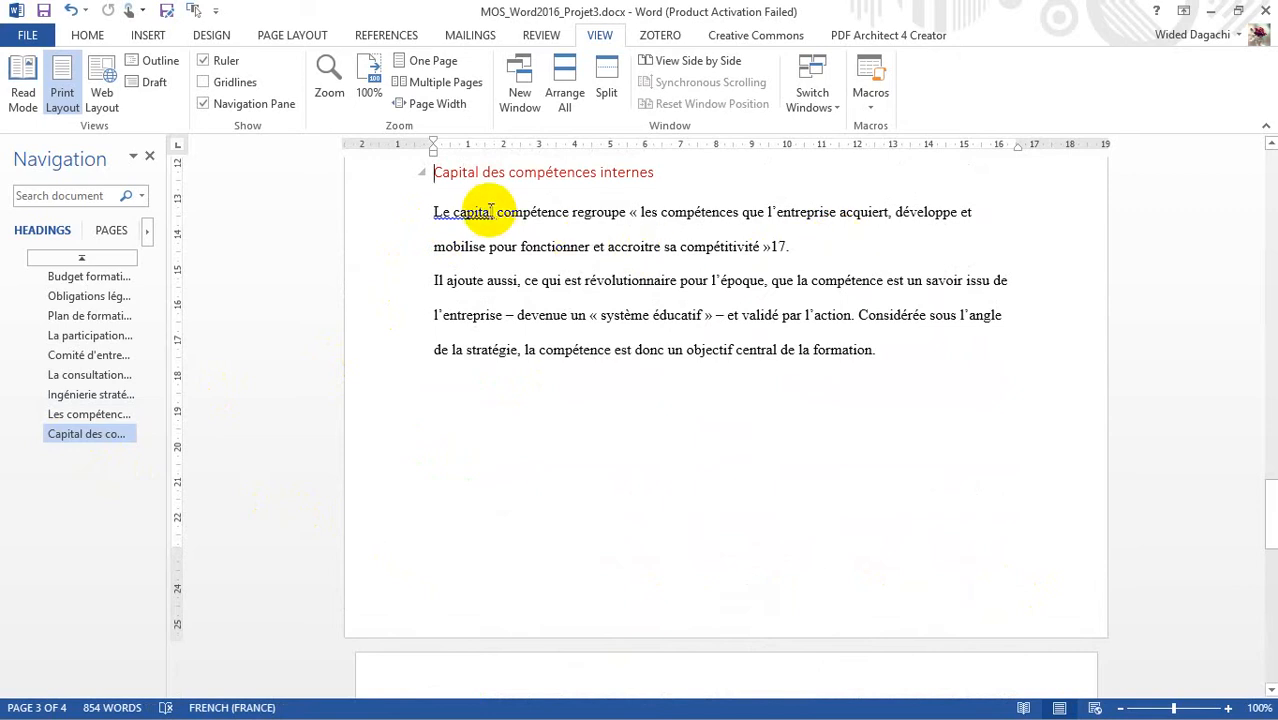
pyautogui.rightClick(431, 280)
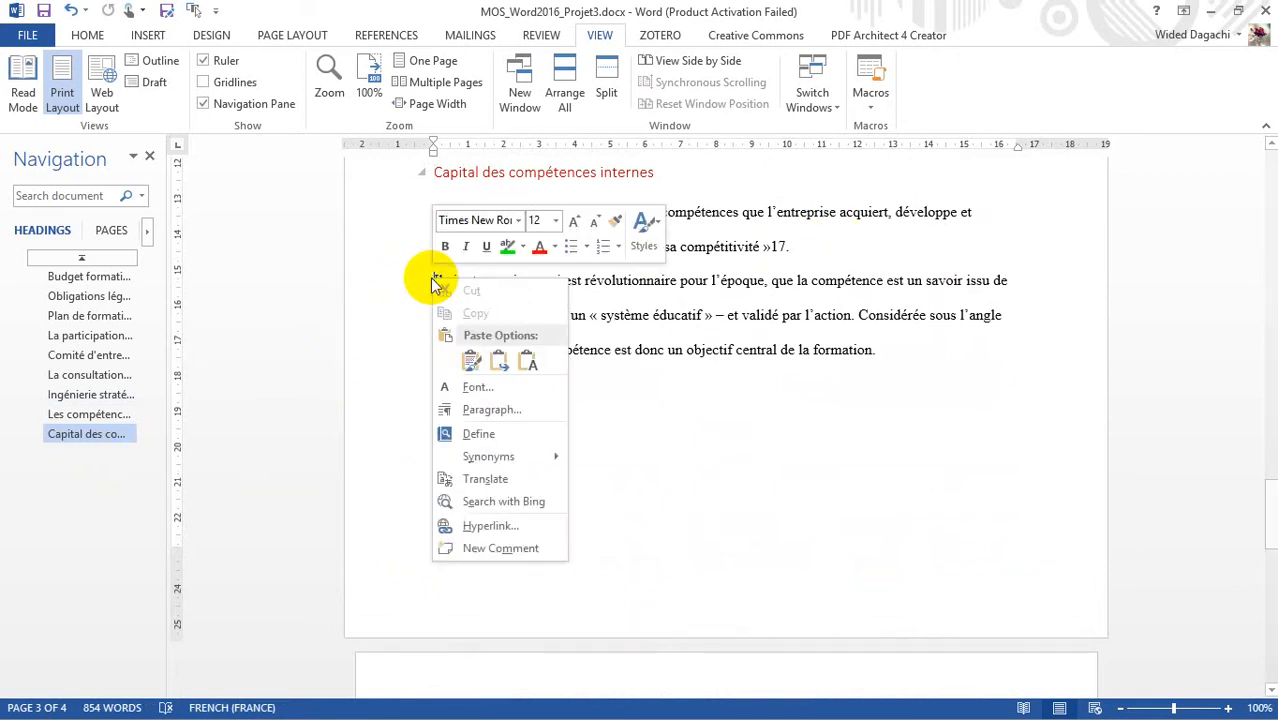
pyautogui.click(468, 362)
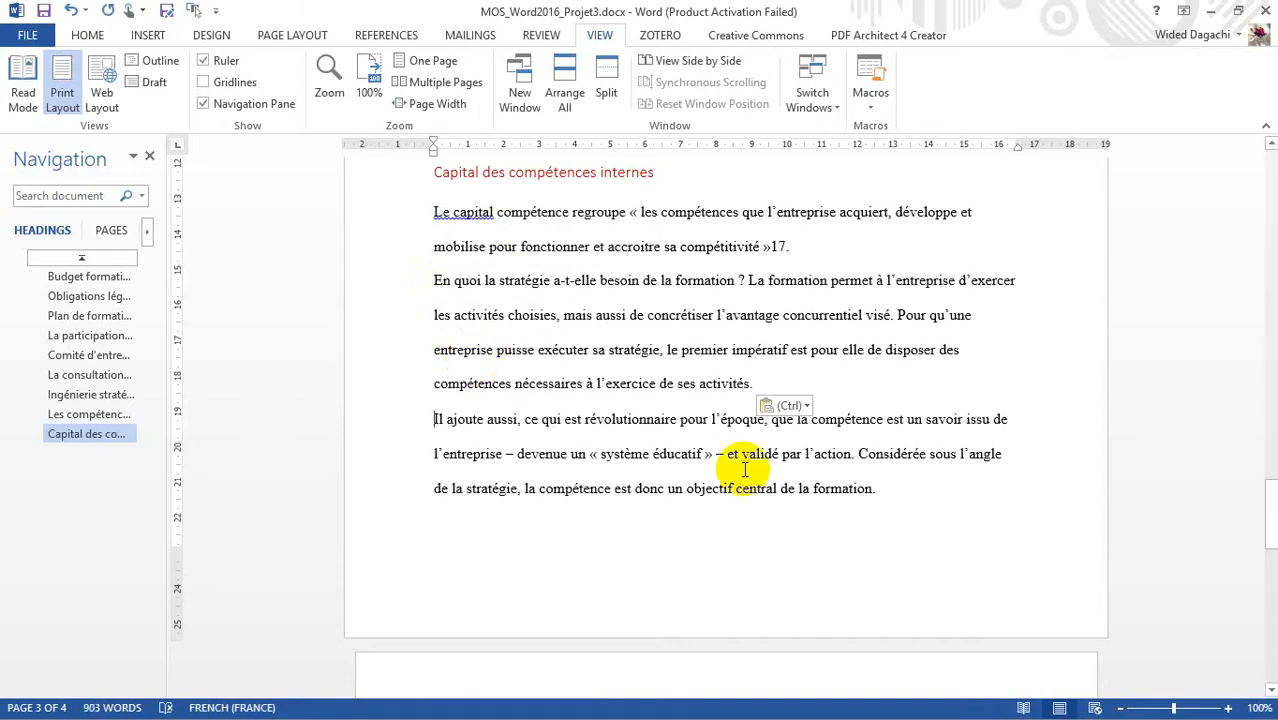
# Highlight the "Tâche 2 :" heading in the task list in green
pyautogui.press('pagedown')
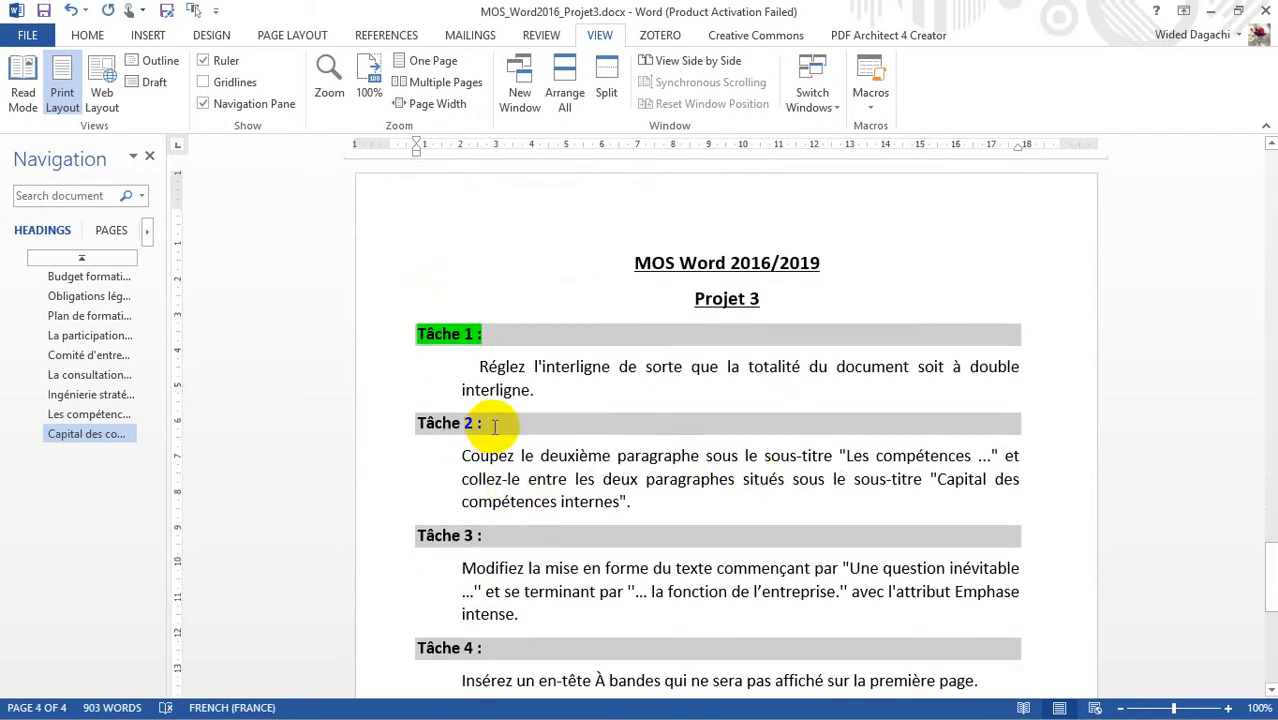
pyautogui.moveTo(491, 423); pyautogui.dragTo(412, 424)
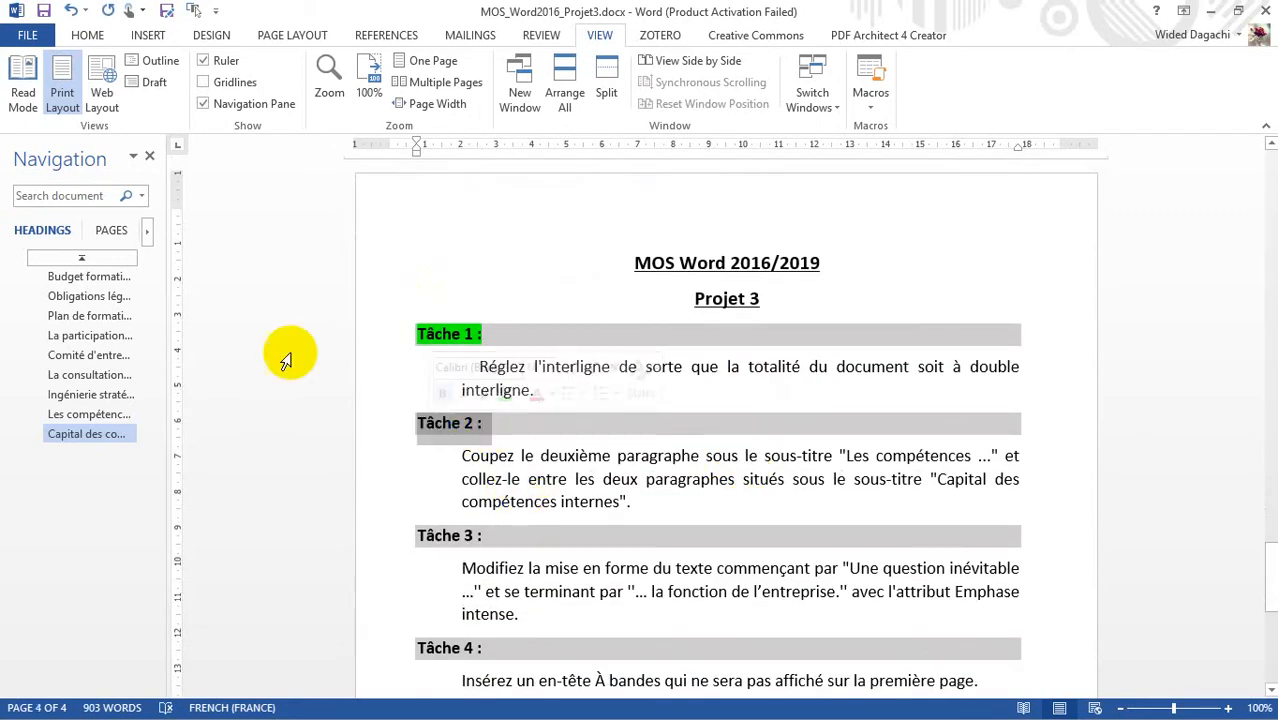
pyautogui.click(89, 37)
pyautogui.click(333, 97)
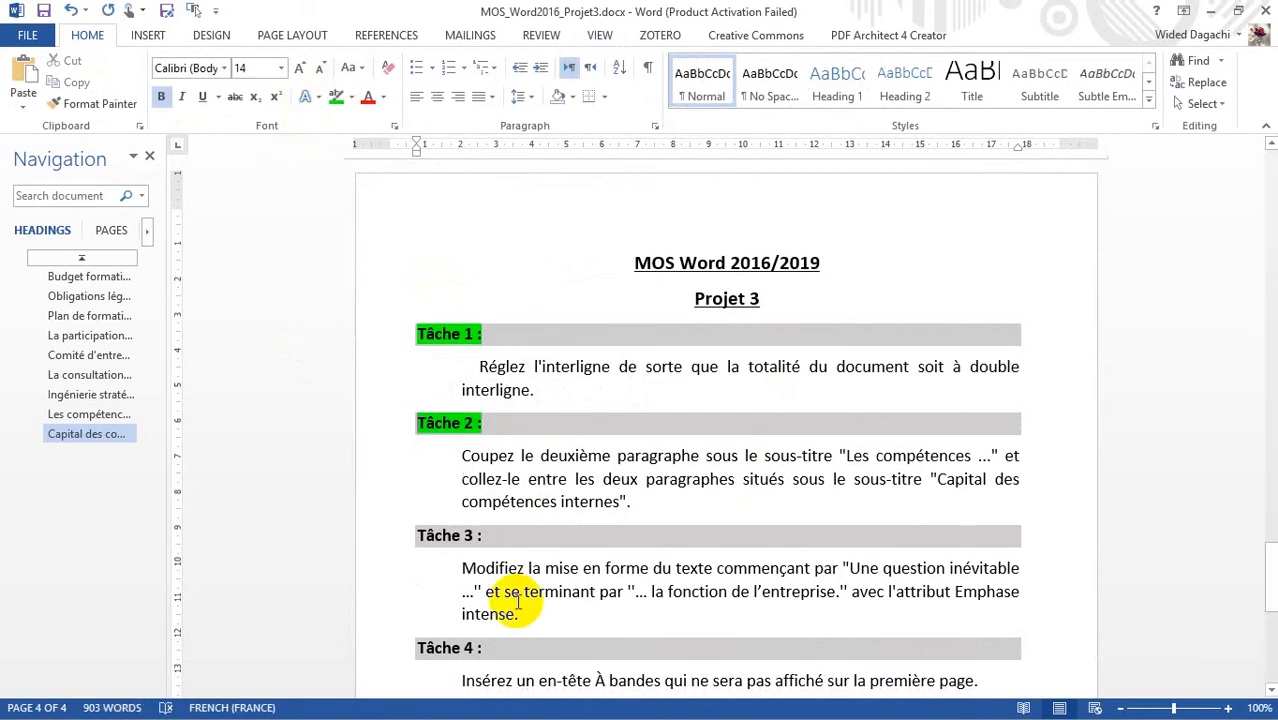
# Copy "Une question inévitable" from the Tâche 3 instruction, search the document for it and go to its occurrence in the body text
pyautogui.click(487, 585)
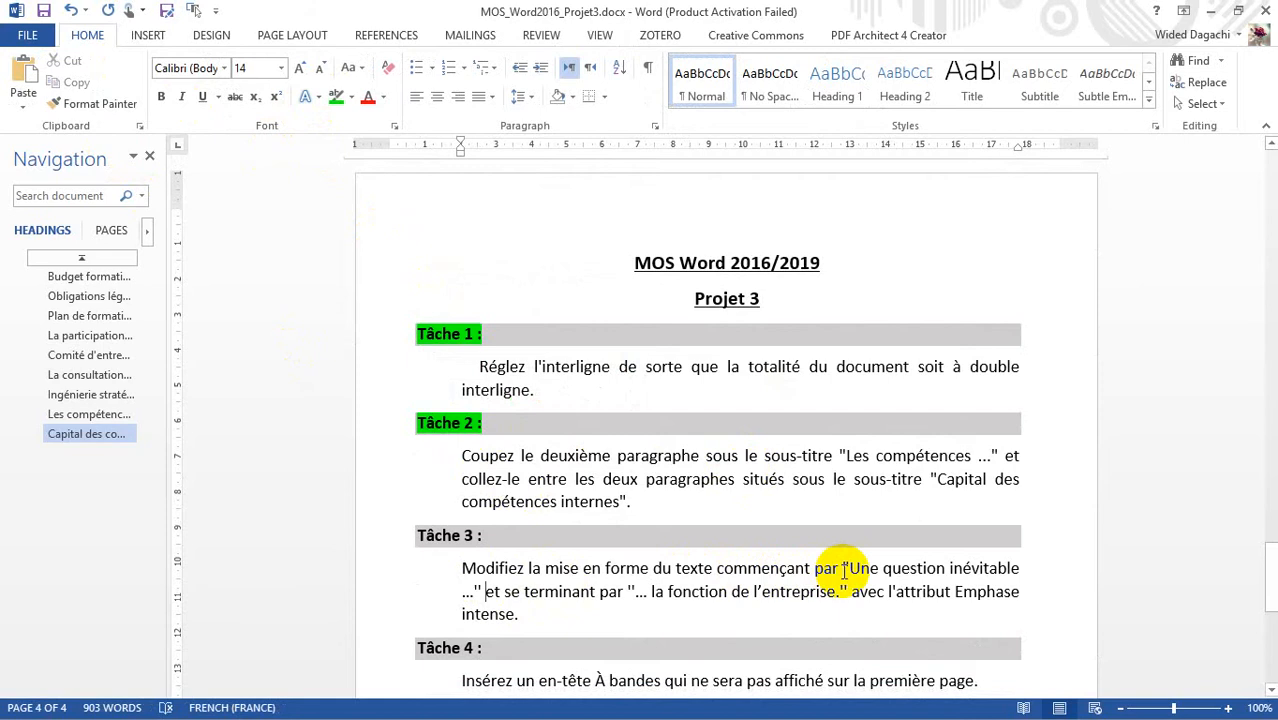
pyautogui.moveTo(850, 567); pyautogui.dragTo(1005, 568)
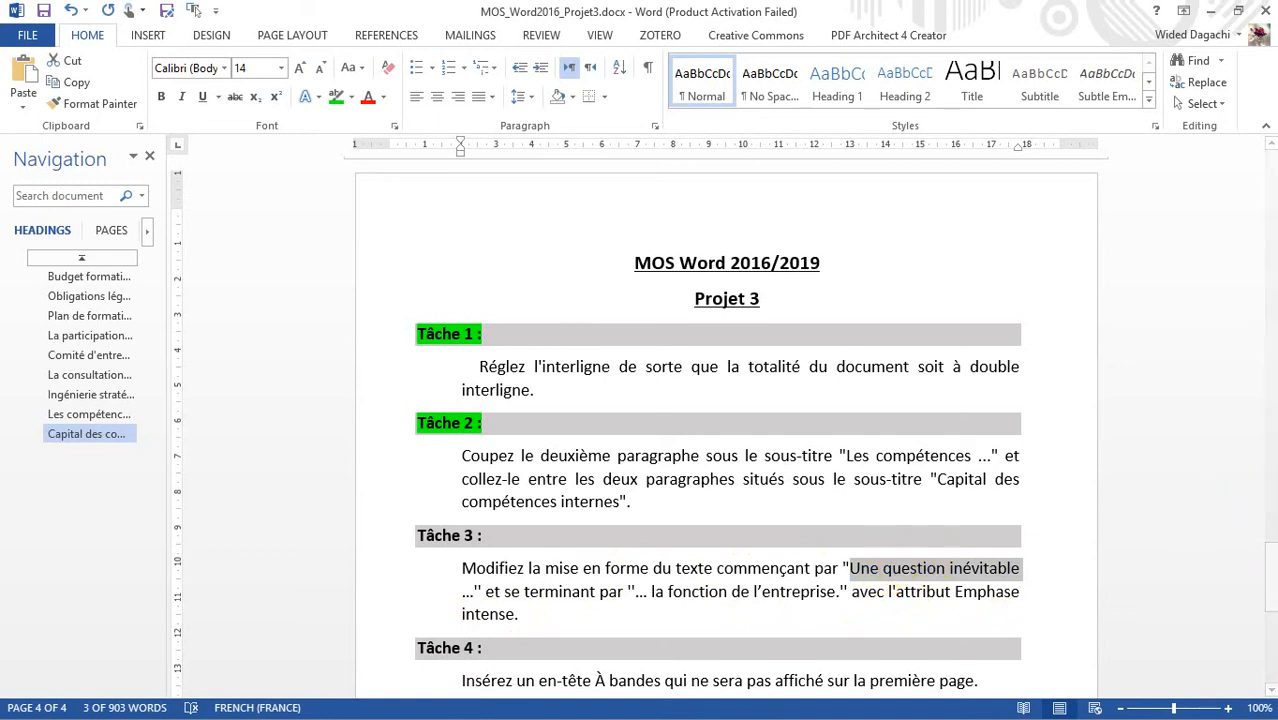
pyautogui.moveTo(1272, 590)
pyautogui.mouseDown()
pyautogui.moveTo(1258, 206)
pyautogui.moveTo(1267, 590)
pyautogui.mouseUp()
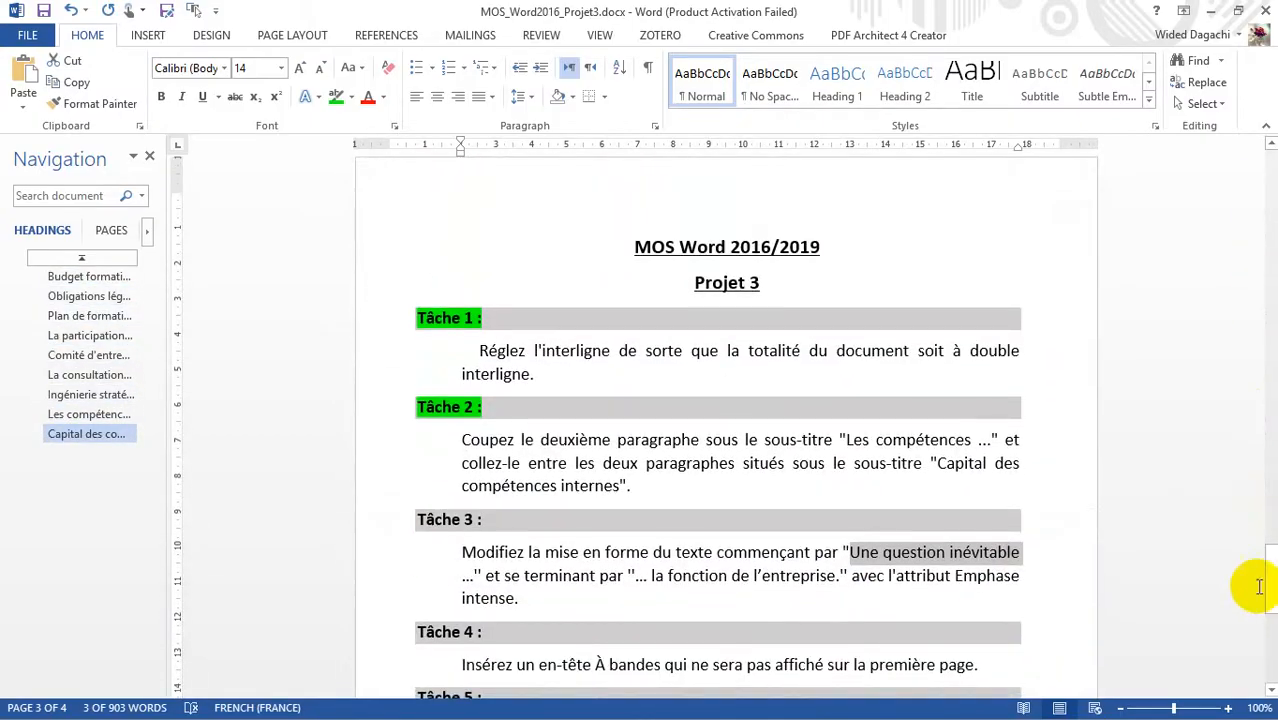
pyautogui.rightClick(933, 563)
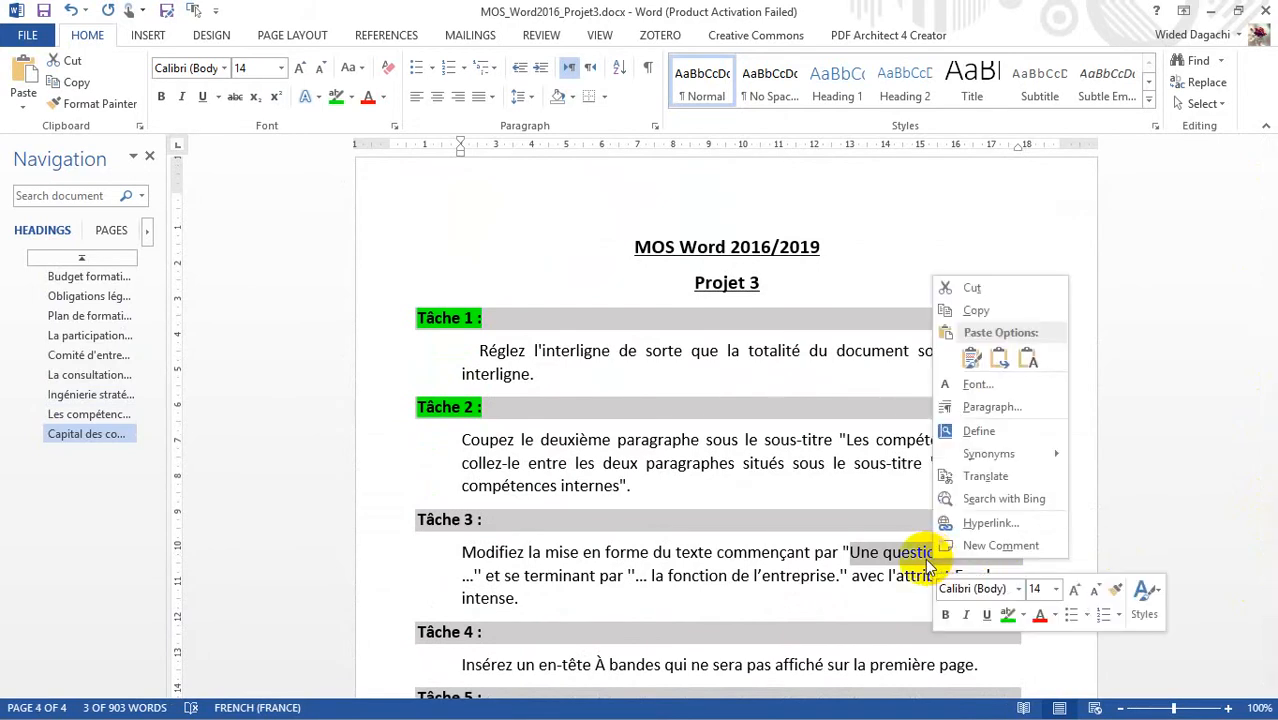
pyautogui.click(973, 303)
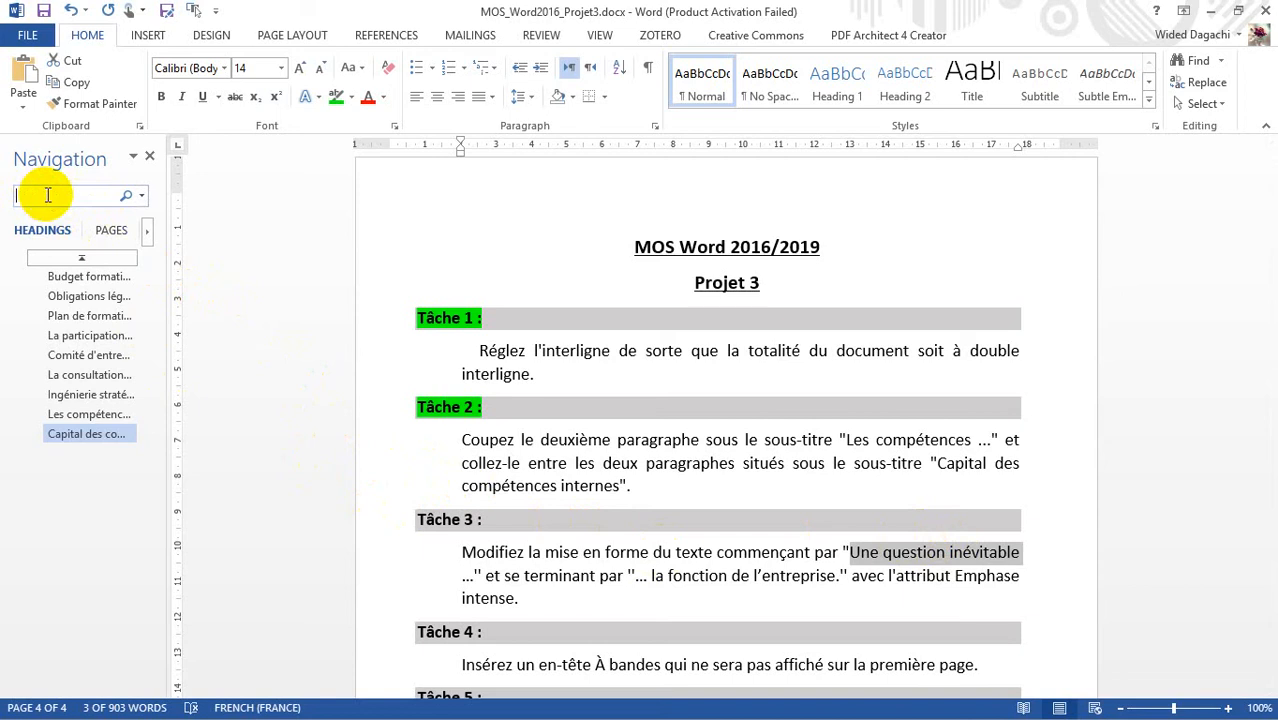
pyautogui.press('Return')
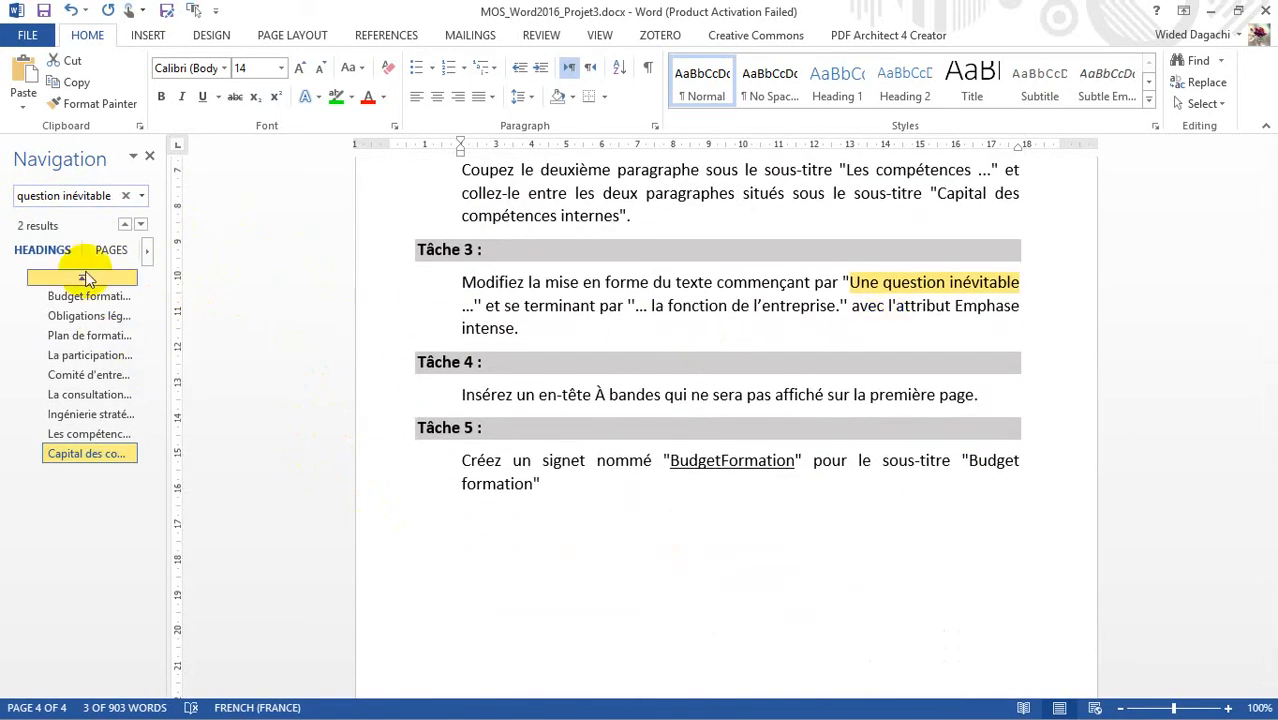
pyautogui.click(125, 225)
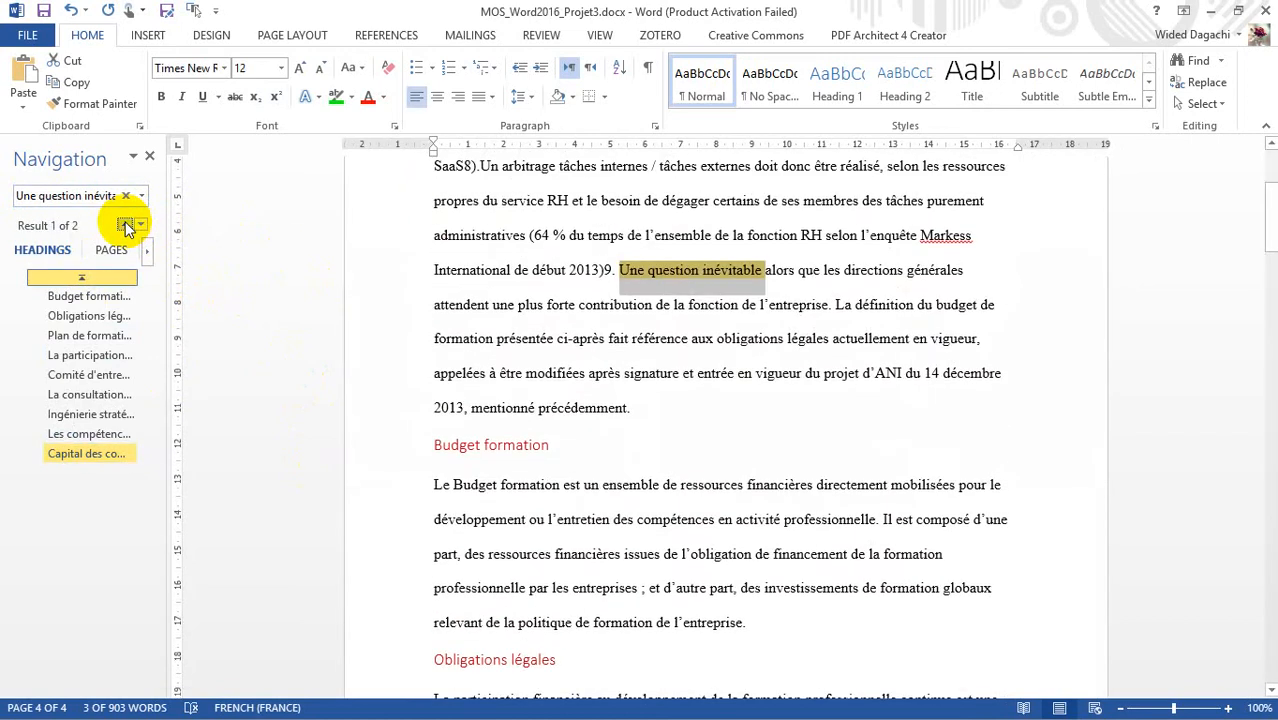
# Apply the Intense Emphasis style to the sentence from "Une question inévitable" to "la fonction de l'entreprise." and clear the document search
pyautogui.click(624, 270)
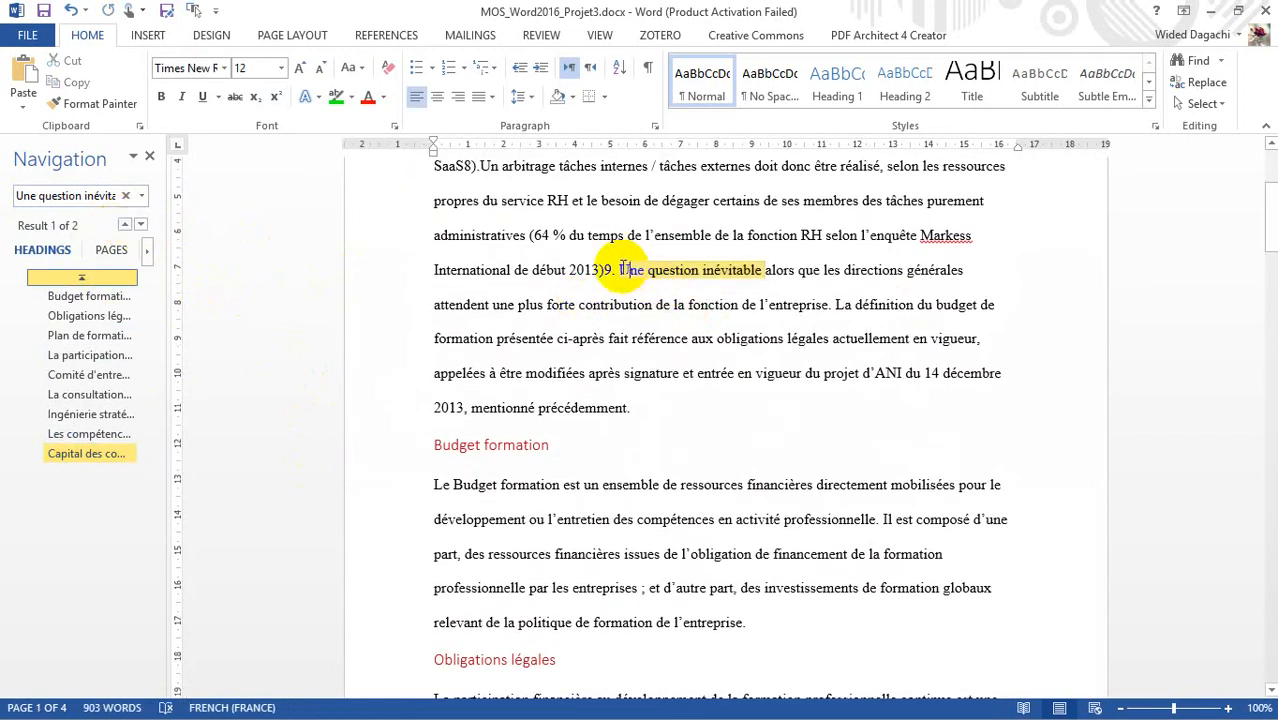
pyautogui.moveTo(620, 270); pyautogui.dragTo(834, 308)
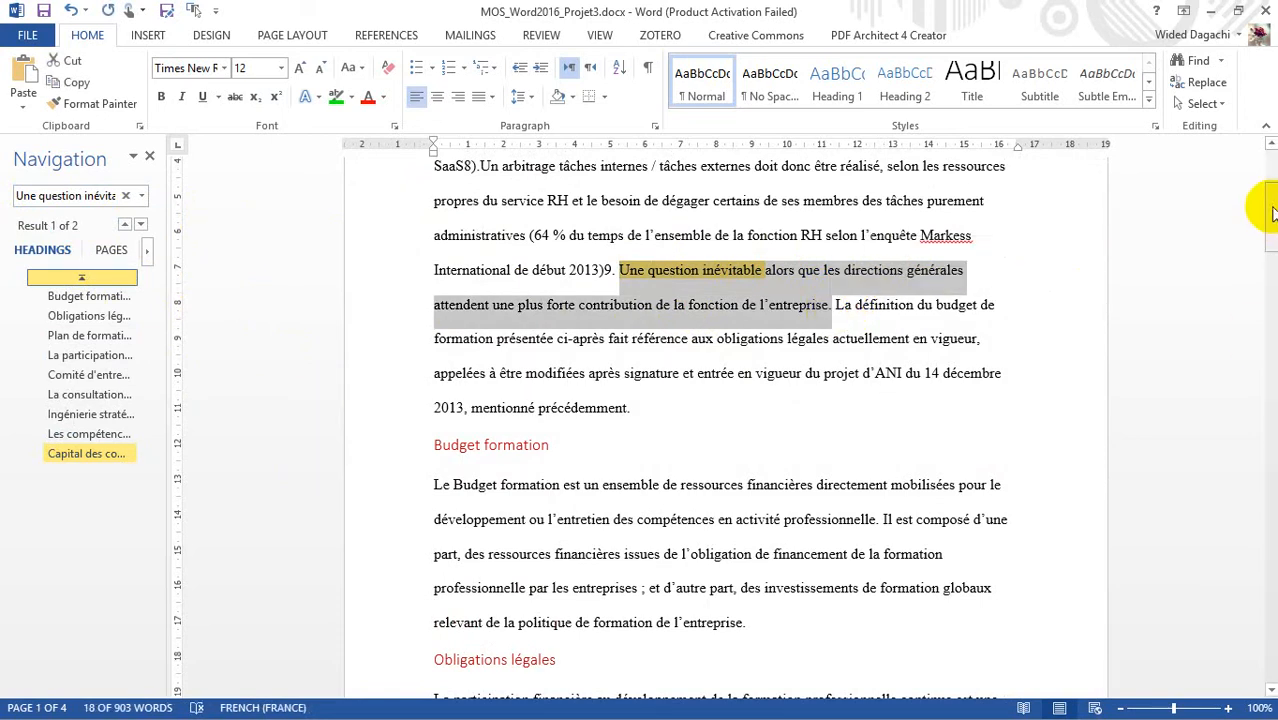
pyautogui.moveTo(1272, 212); pyautogui.dragTo(1272, 592)
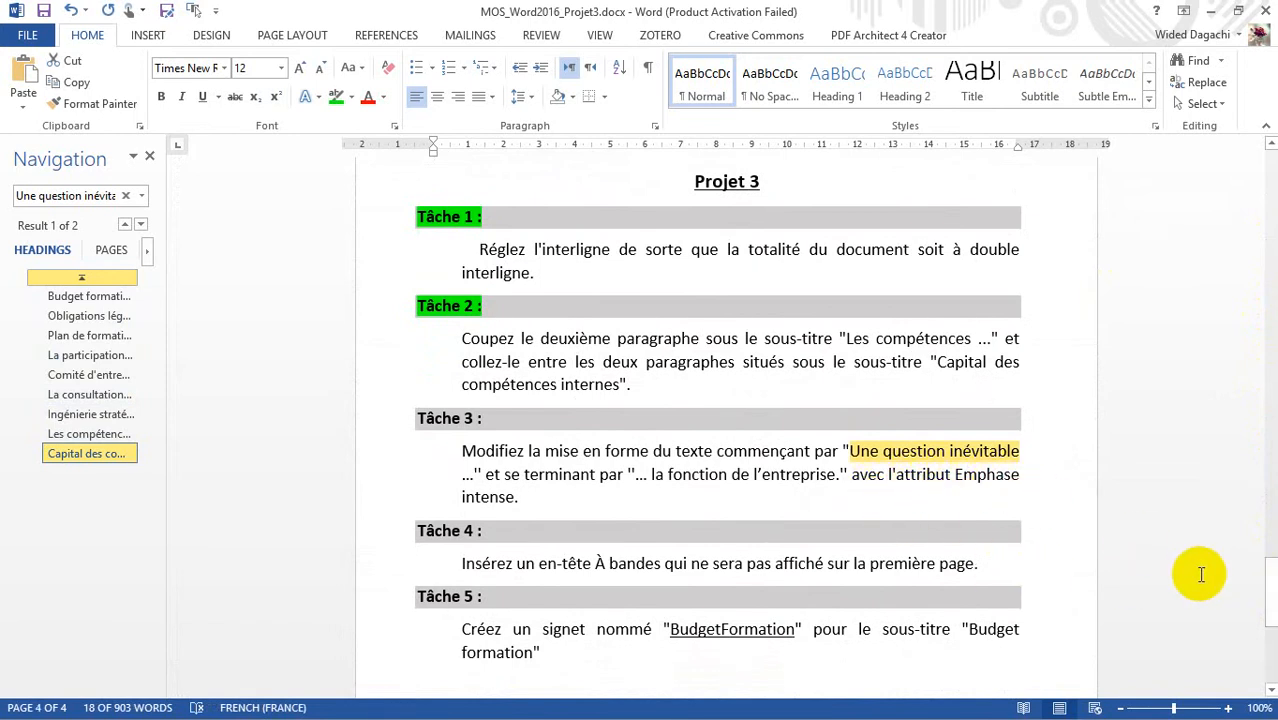
pyautogui.moveTo(1272, 592); pyautogui.dragTo(1272, 210)
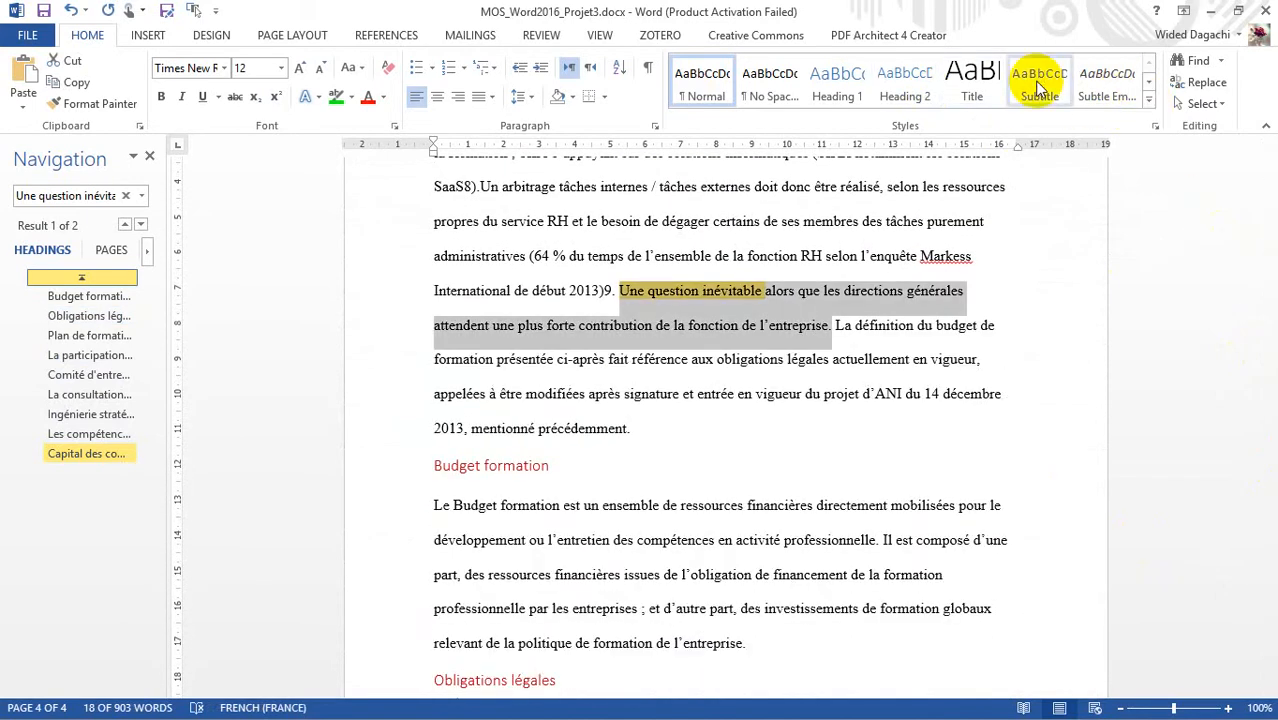
pyautogui.click(1149, 104)
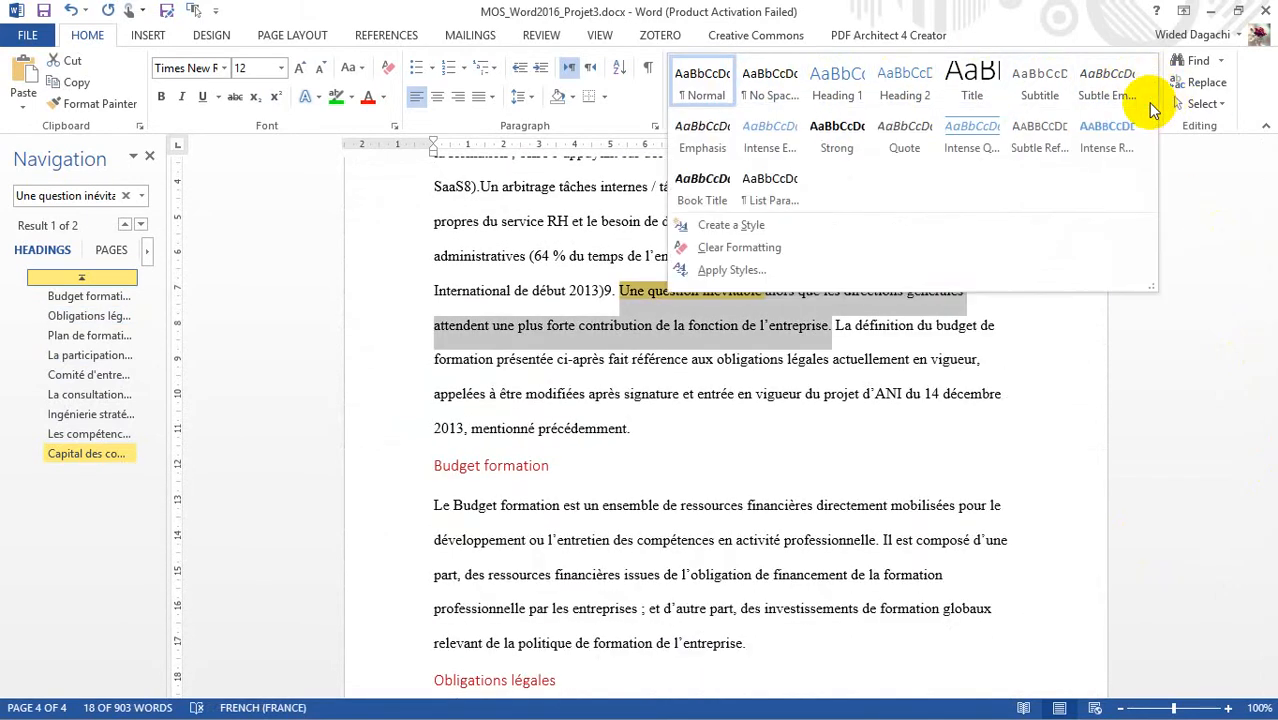
pyautogui.click(788, 143)
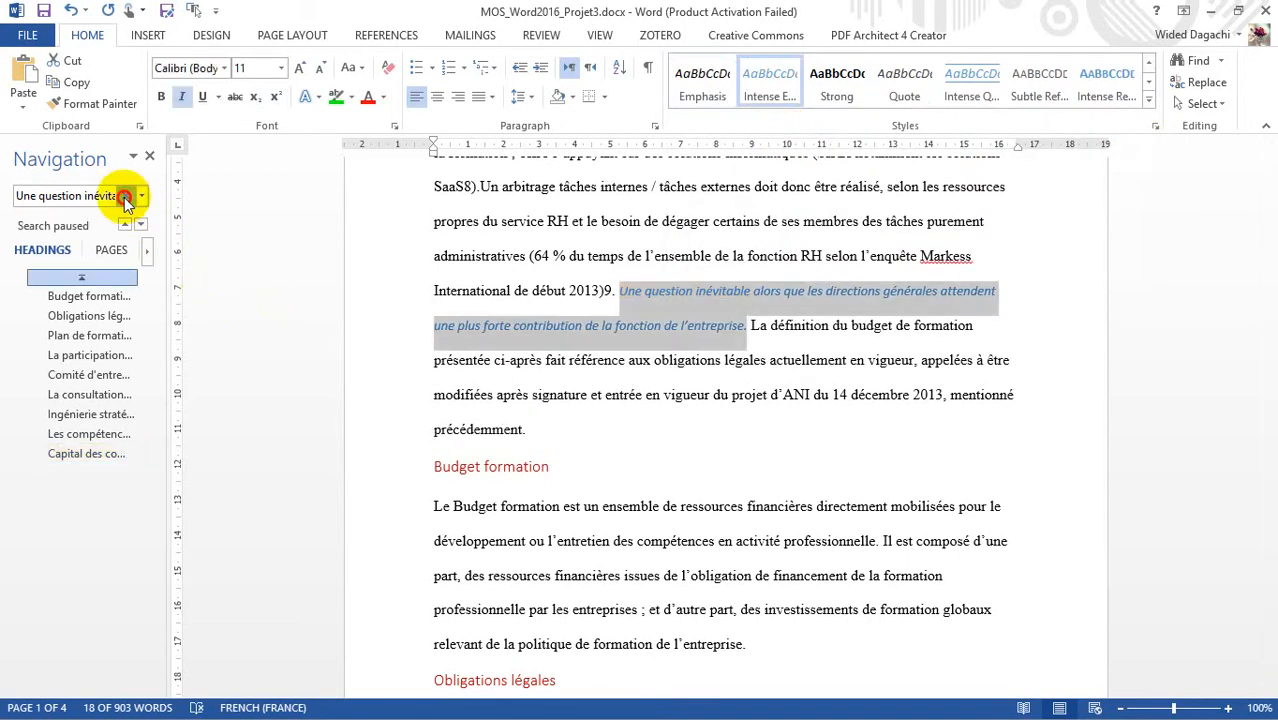
pyautogui.click(125, 197)
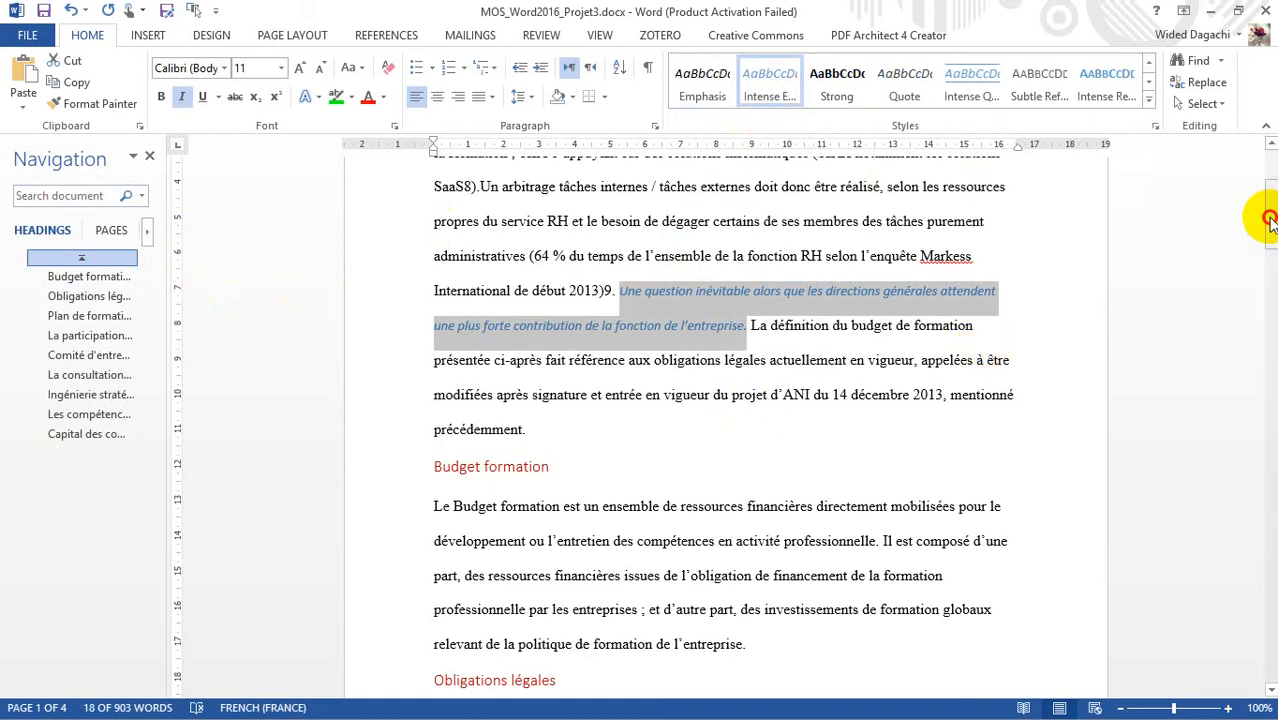
# Highlight the "Tâche 3 :" heading in the task list in green
pyautogui.moveTo(1270, 218); pyautogui.dragTo(1268, 576)
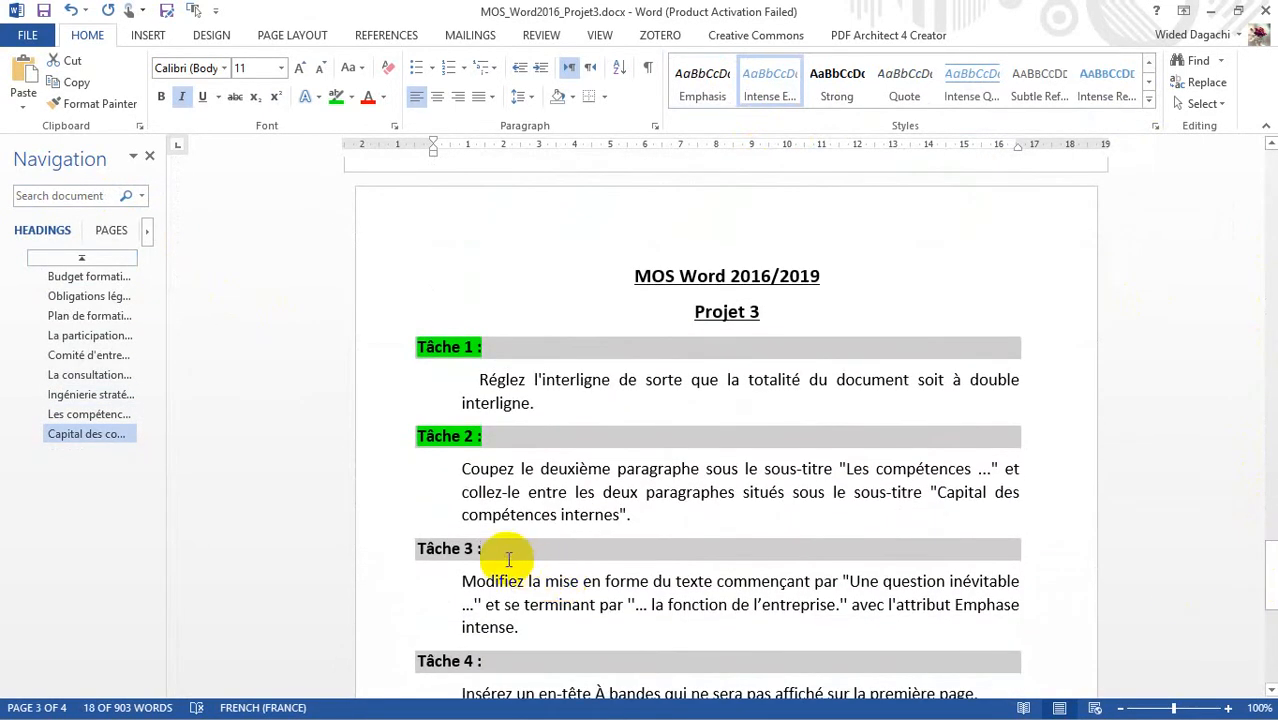
pyautogui.moveTo(485, 553); pyautogui.dragTo(406, 548)
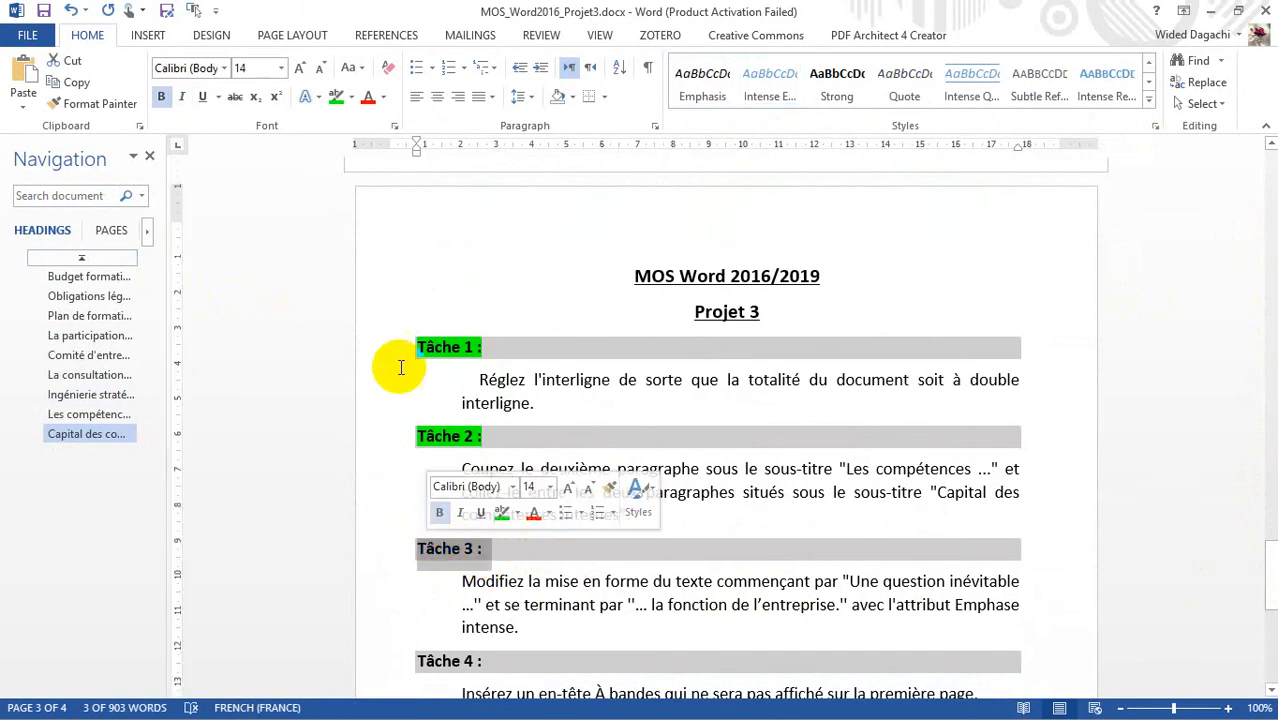
pyautogui.click(337, 99)
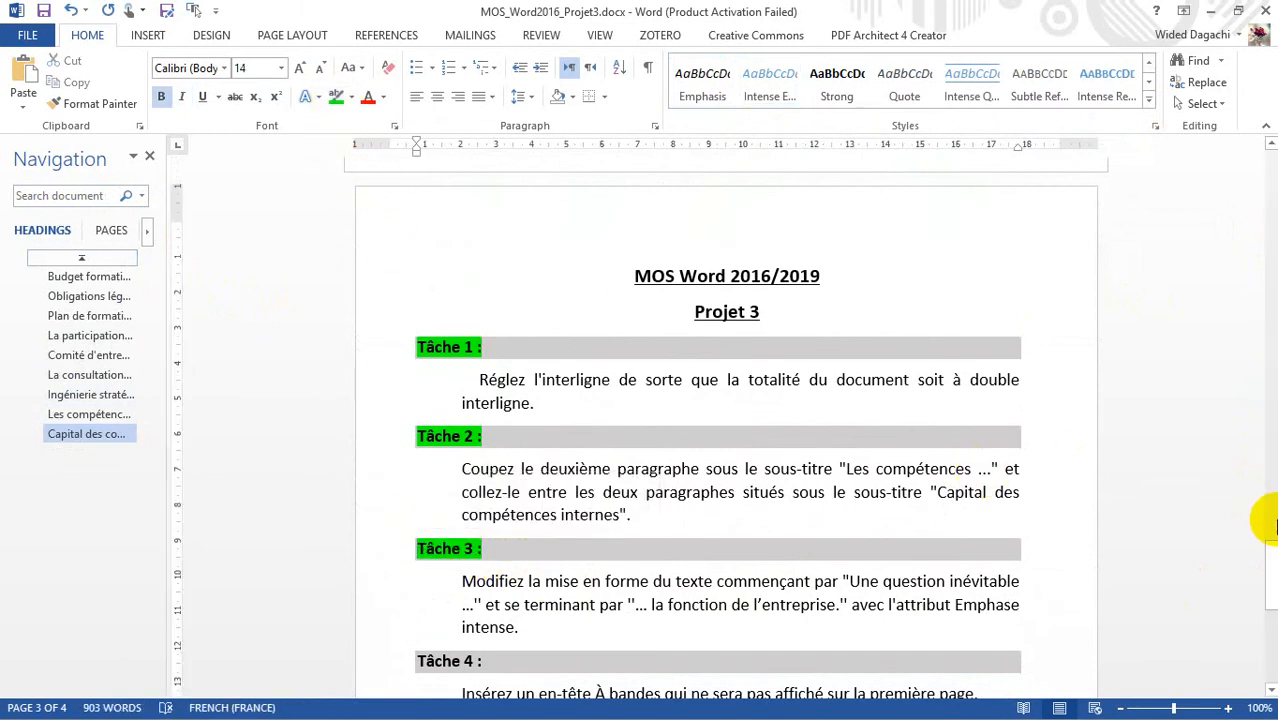
# Read the Tâche 4 instruction and insert the built-in Banded header in the document
pyautogui.moveTo(1270, 560); pyautogui.dragTo(1271, 584)
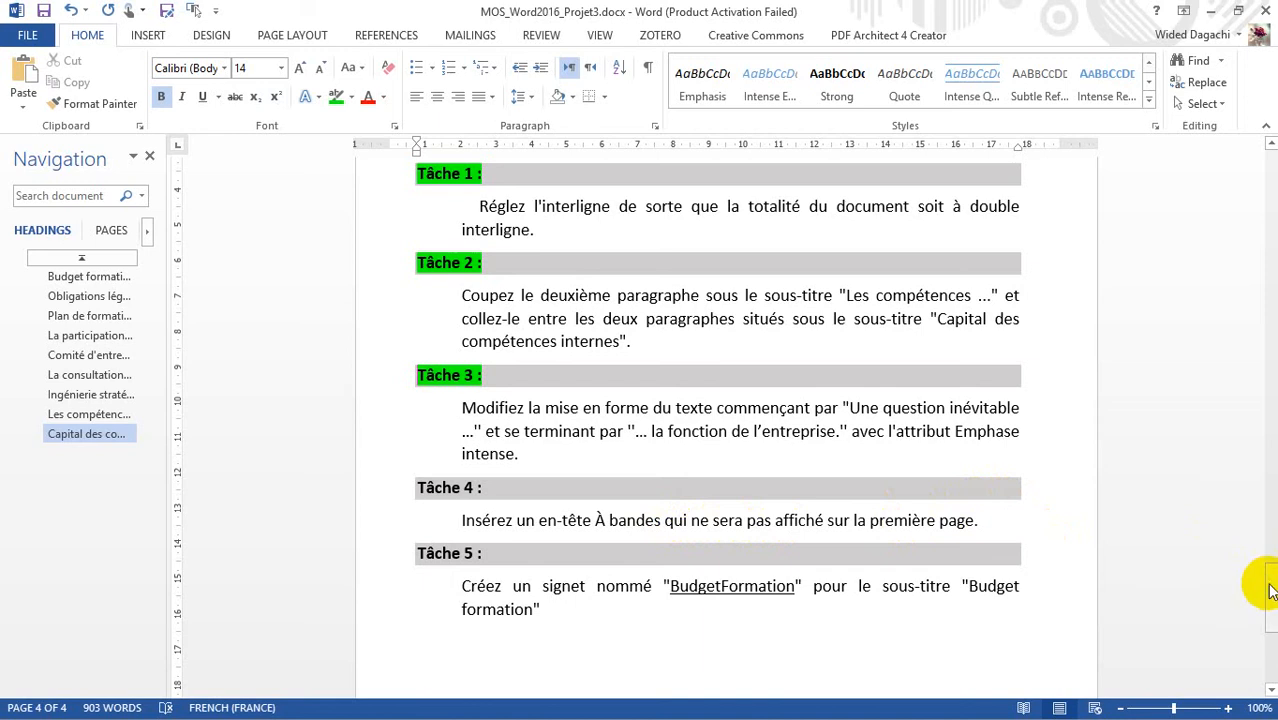
pyautogui.moveTo(1270, 590); pyautogui.dragTo(1252, 229)
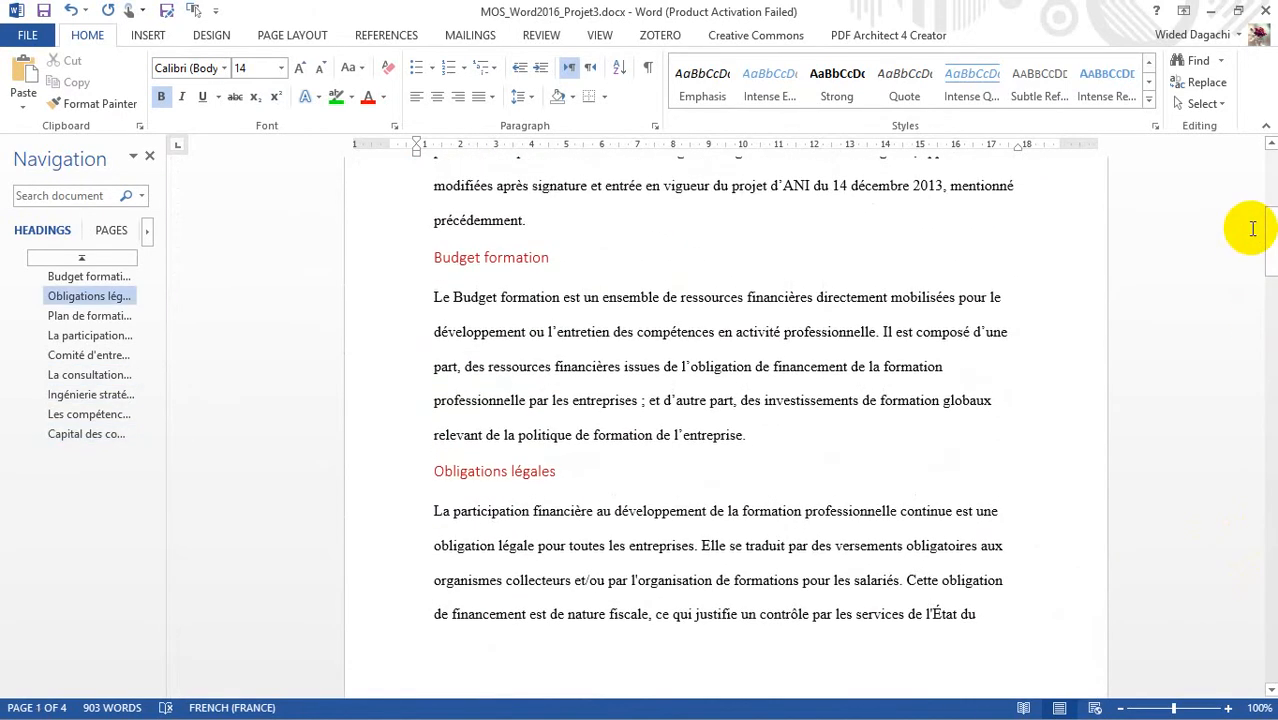
pyautogui.click(736, 236)
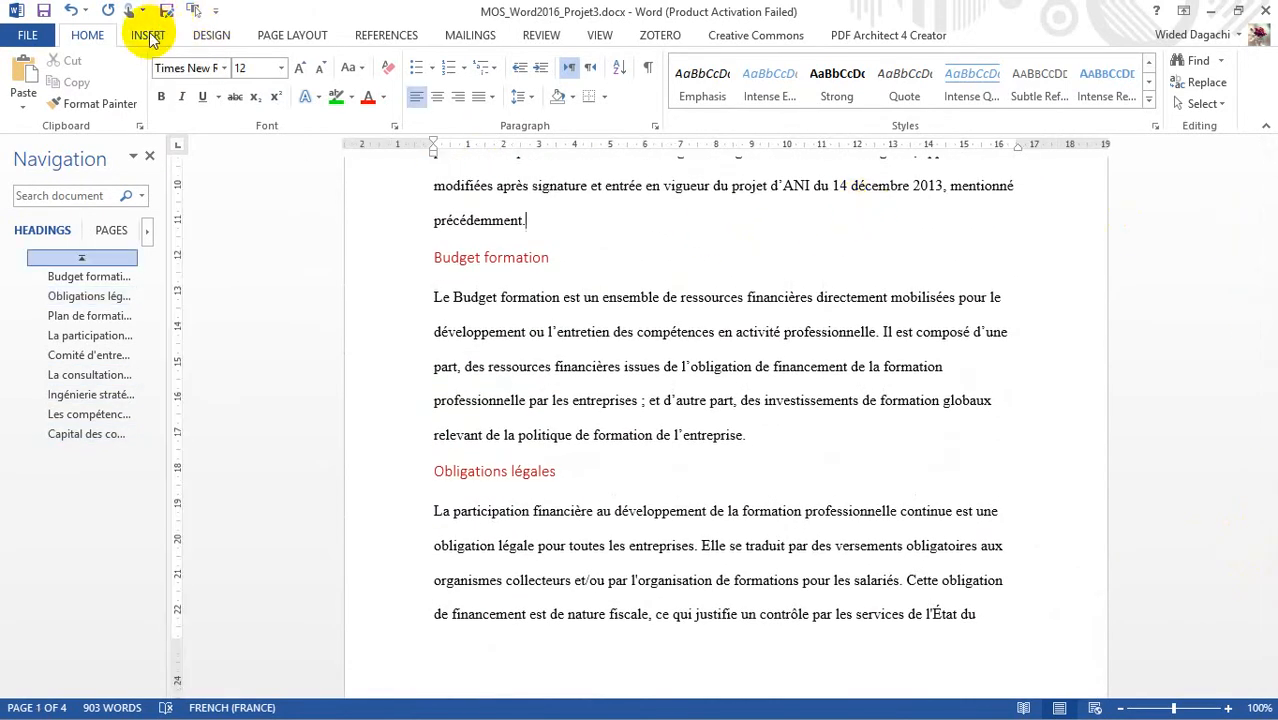
pyautogui.moveTo(1270, 240); pyautogui.dragTo(1258, 175)
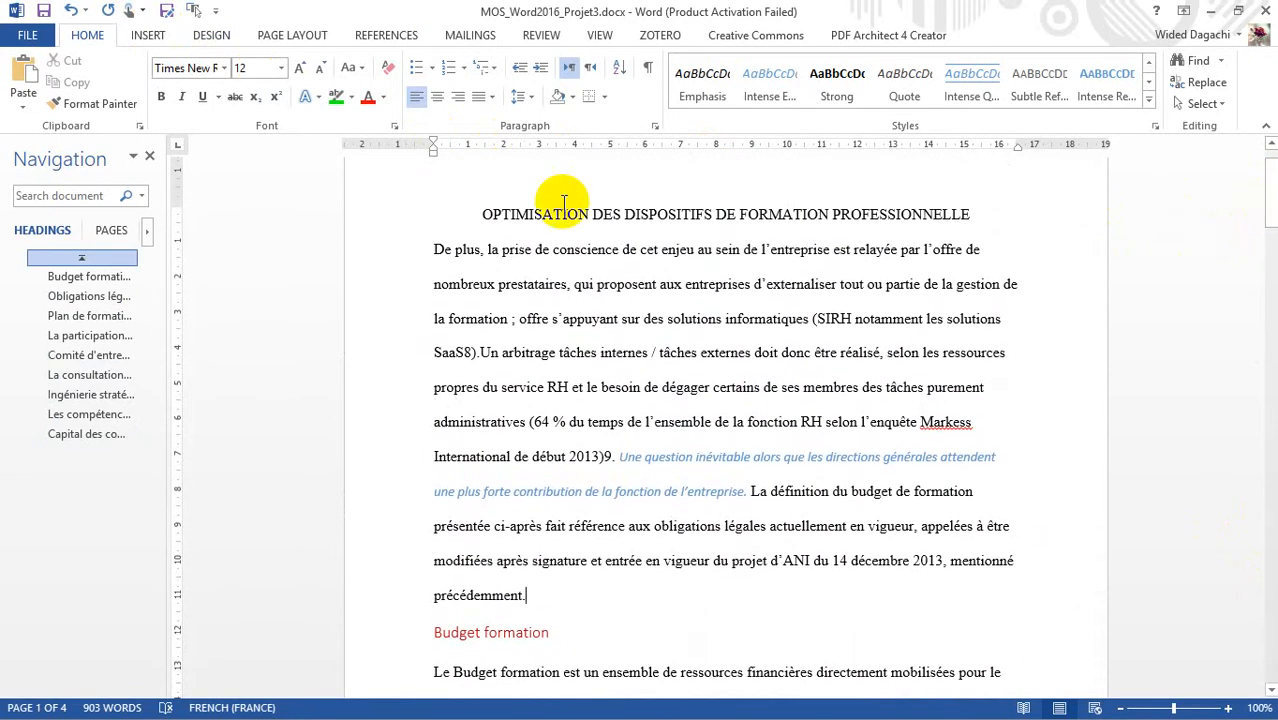
pyautogui.click(145, 36)
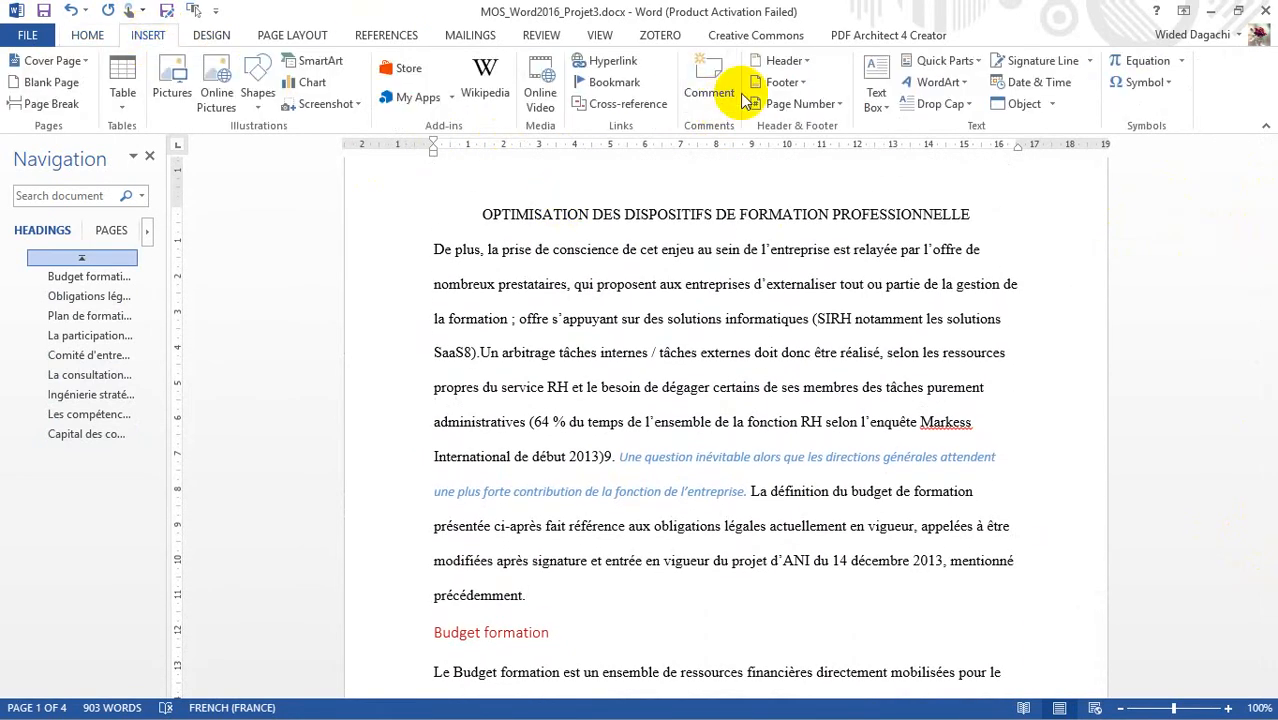
pyautogui.click(806, 62)
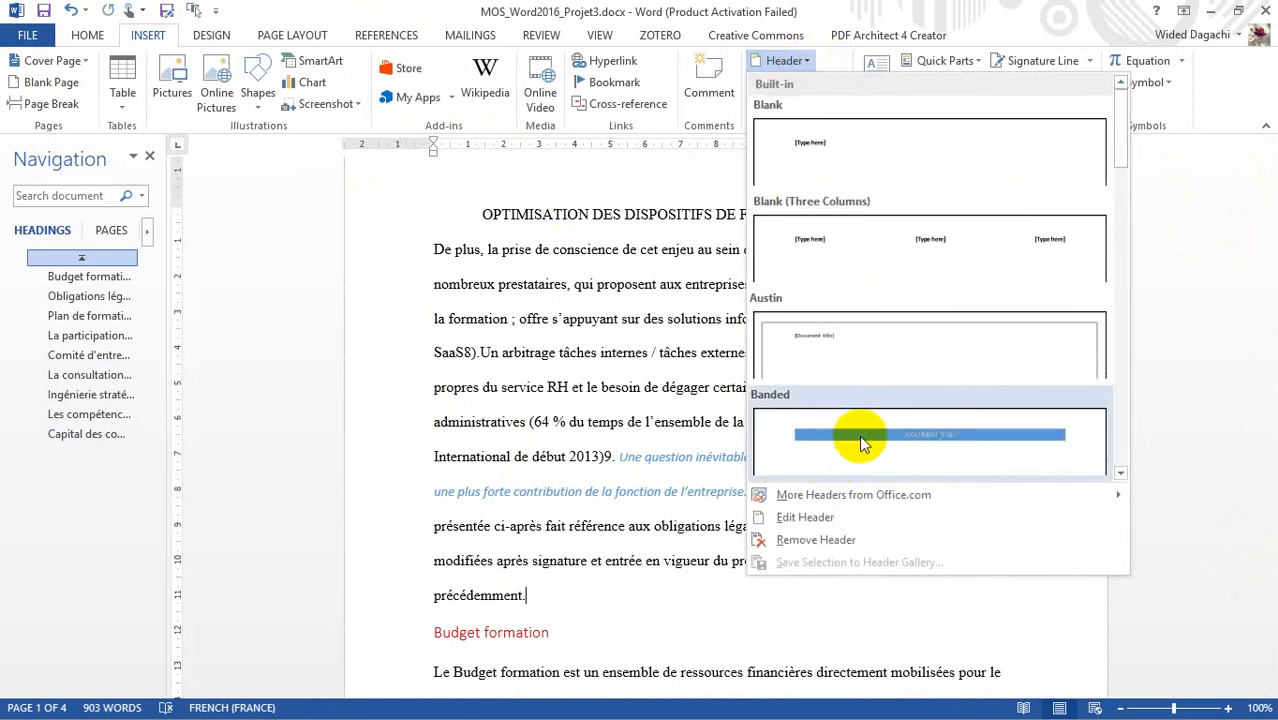
pyautogui.click(866, 440)
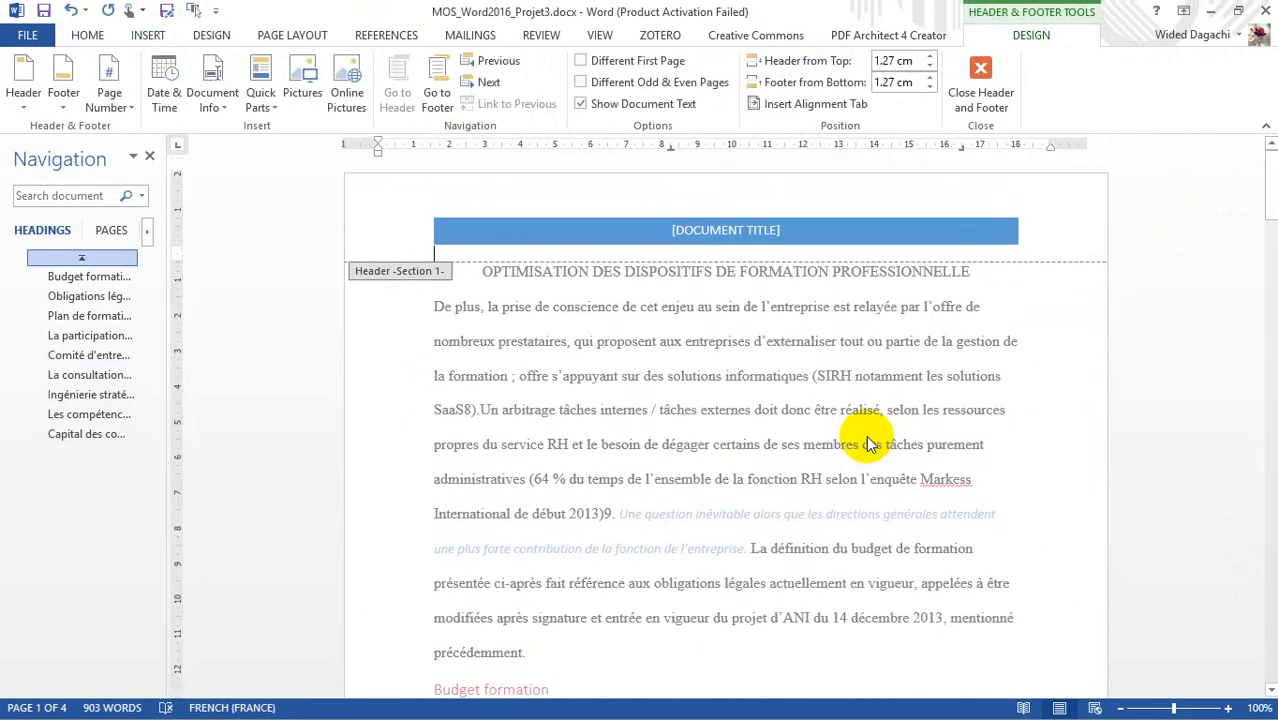
# Set a different first page for the header so the band is left off page one, and close header editing
pyautogui.click(583, 62)
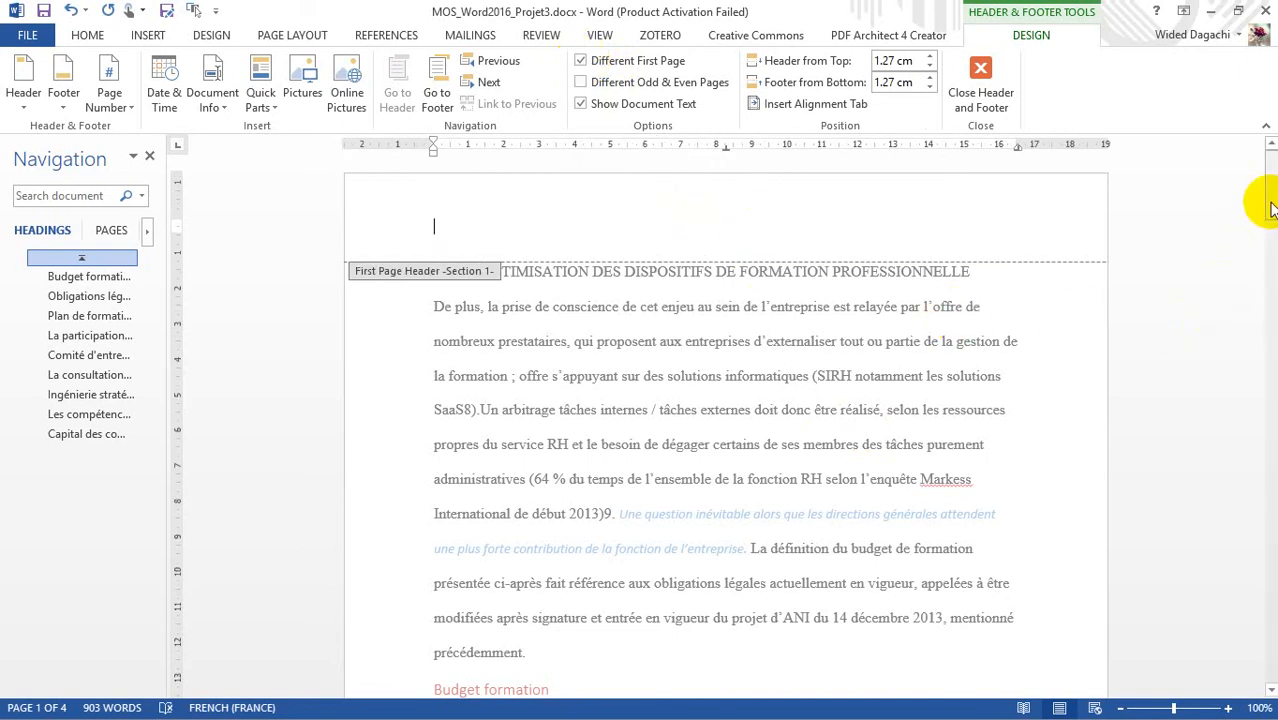
pyautogui.moveTo(1270, 200); pyautogui.dragTo(1270, 630)
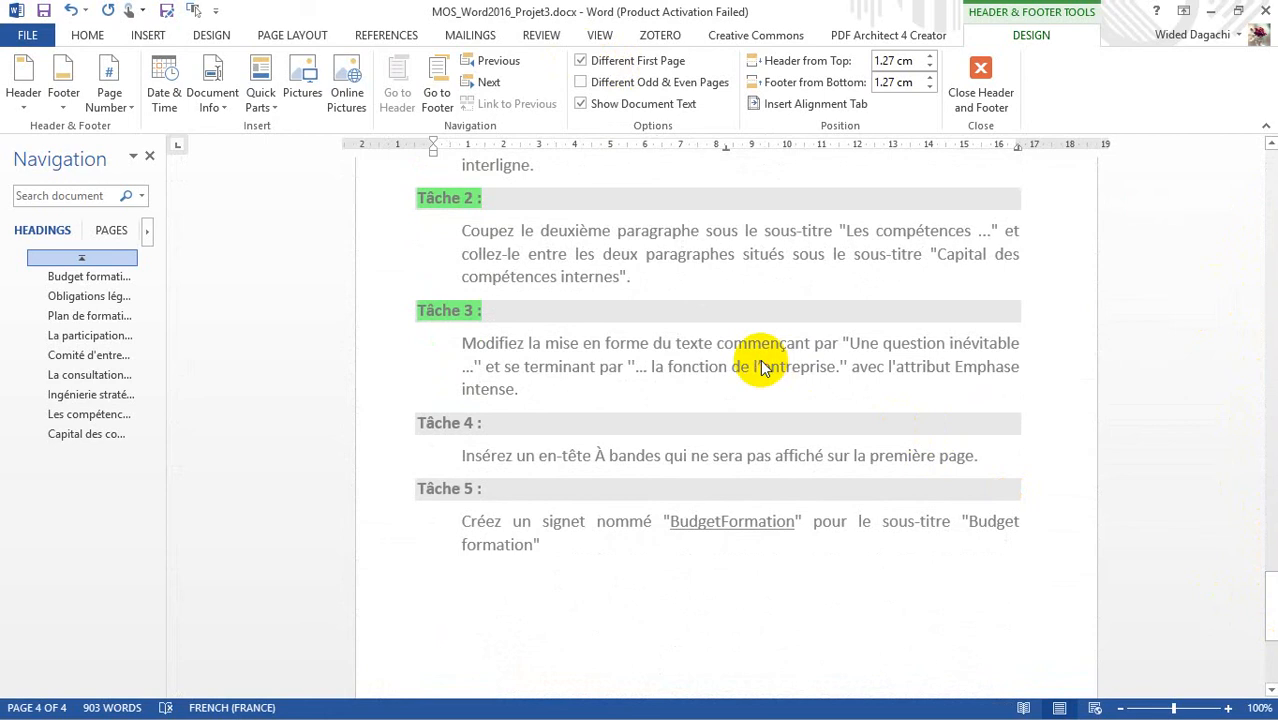
pyautogui.click(982, 92)
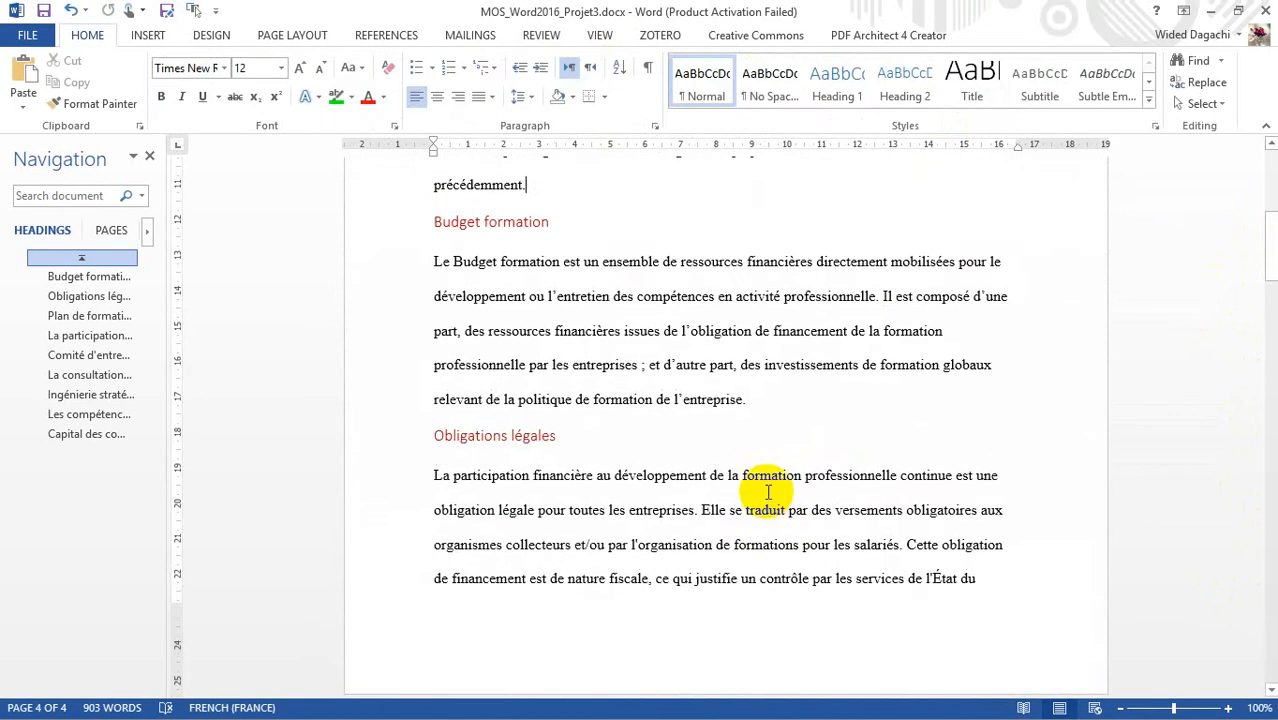
# Highlight the "Tâche 4 :" heading in the task list in green
pyautogui.moveTo(1272, 238); pyautogui.dragTo(1262, 590)
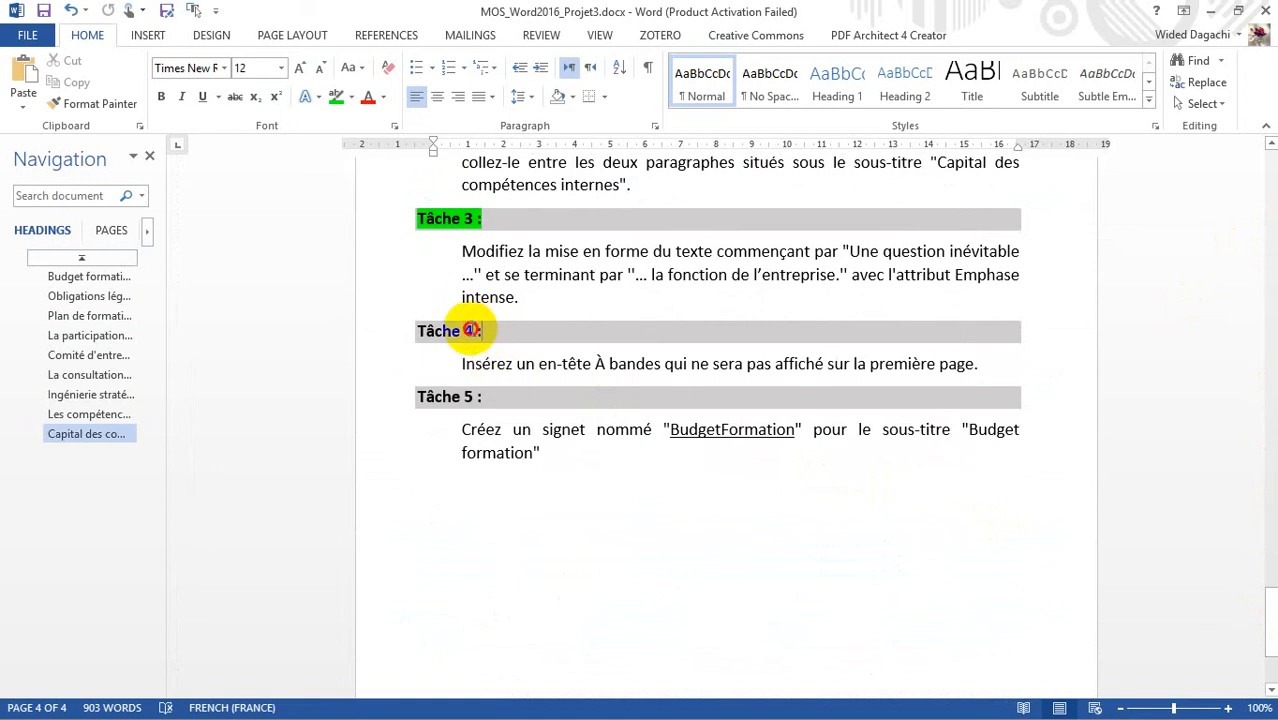
pyautogui.moveTo(470, 330); pyautogui.dragTo(420, 331)
pyautogui.click(337, 96)
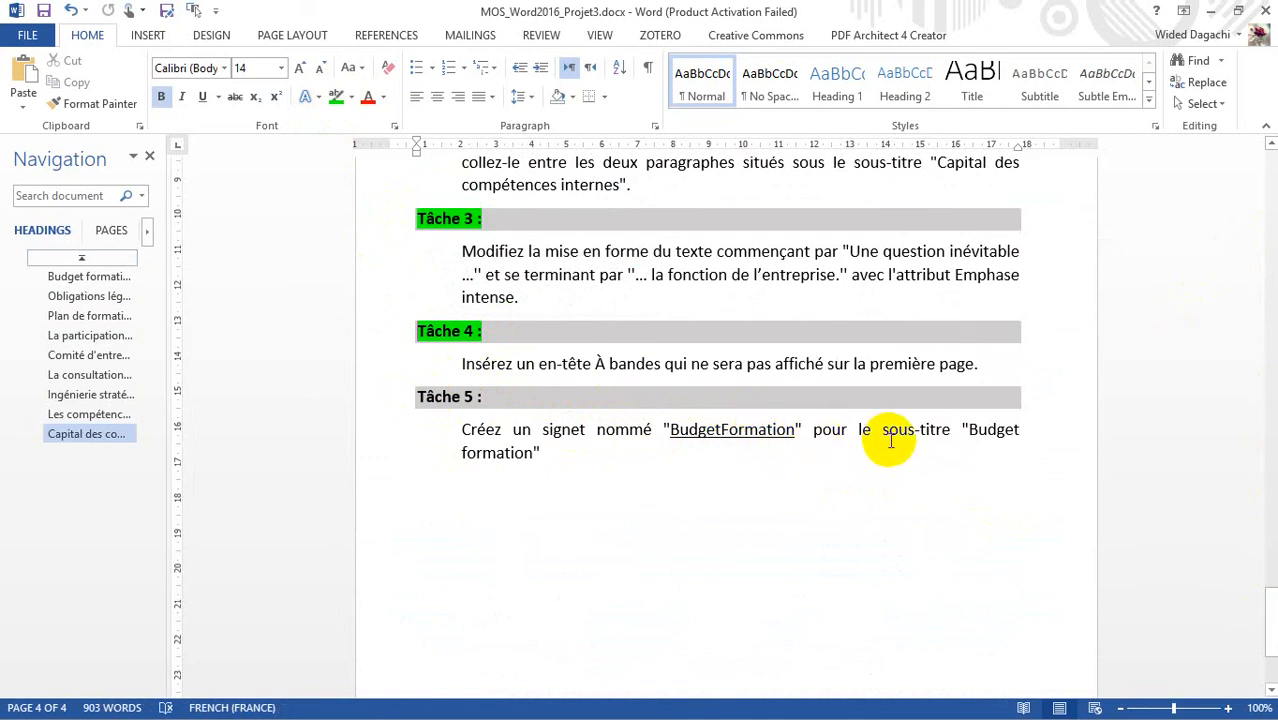
# Copy the bookmark name "BudgetFormation" from the Tâche 5 instruction
pyautogui.doubleClick(738, 432)
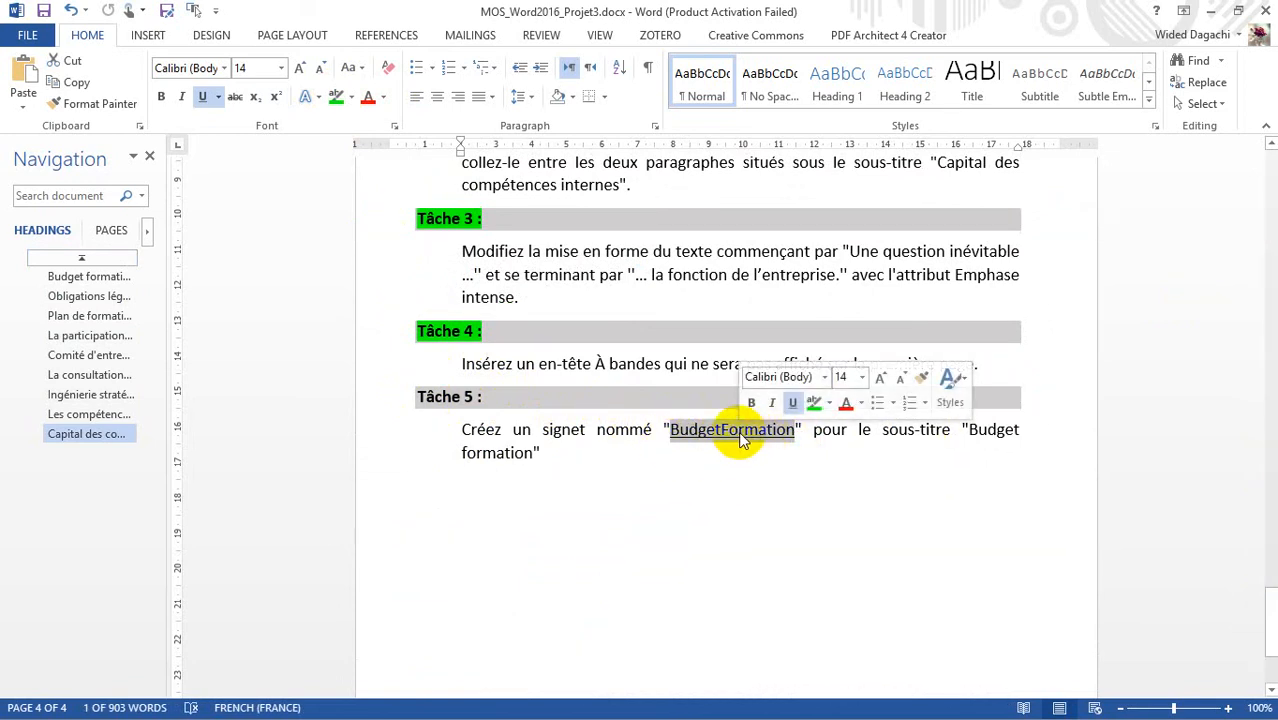
pyautogui.rightClick(740, 434)
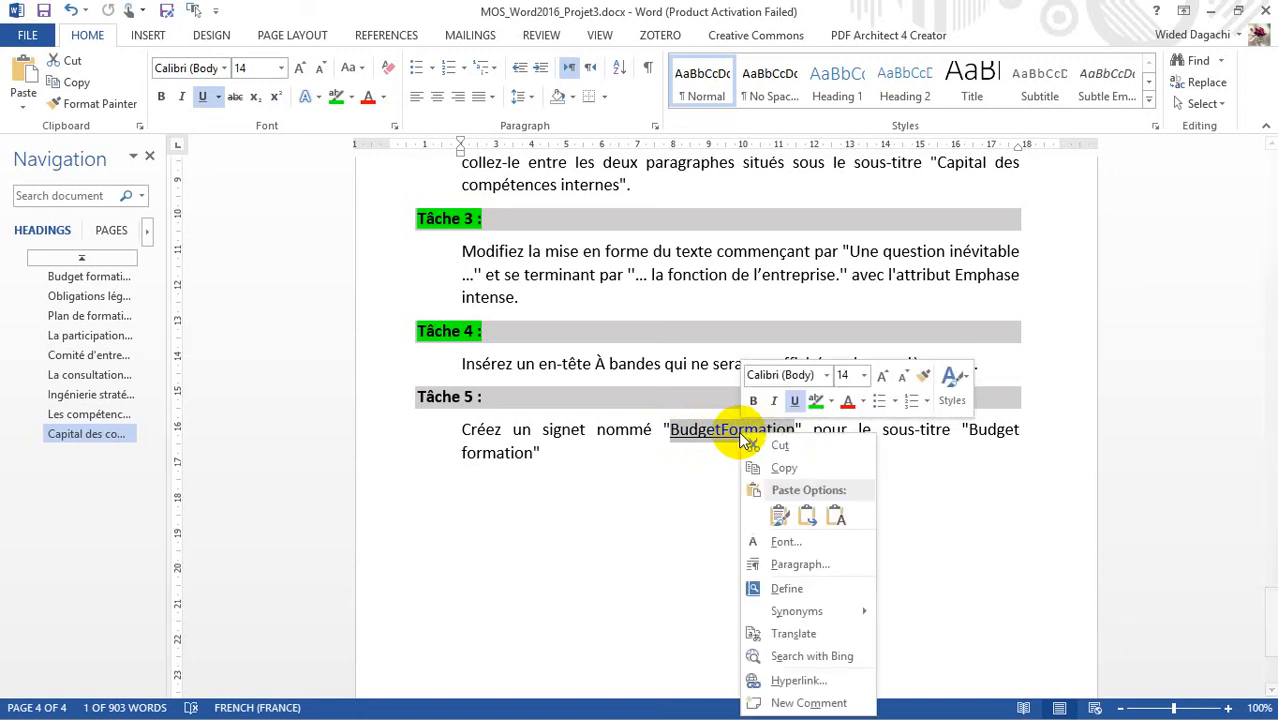
pyautogui.click(780, 468)
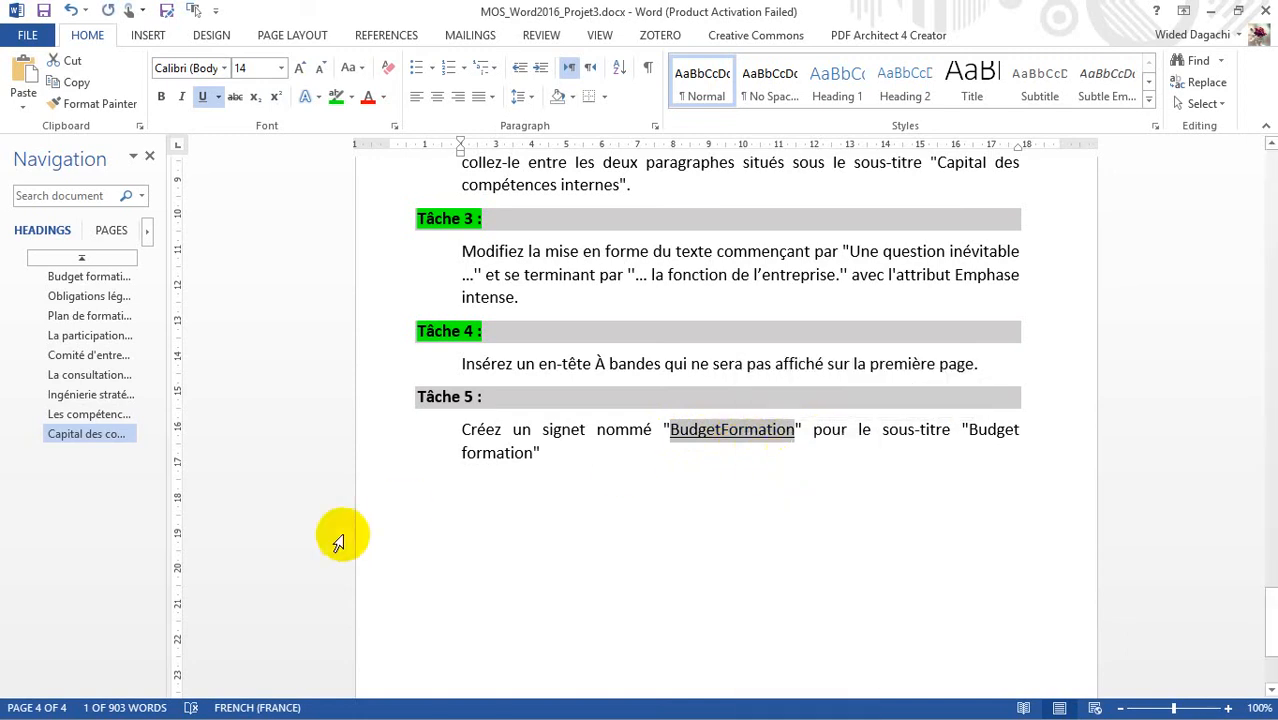
# Add a bookmark with the copied name BudgetFormation to the "Budget formation" subheading
pyautogui.click(90, 277)
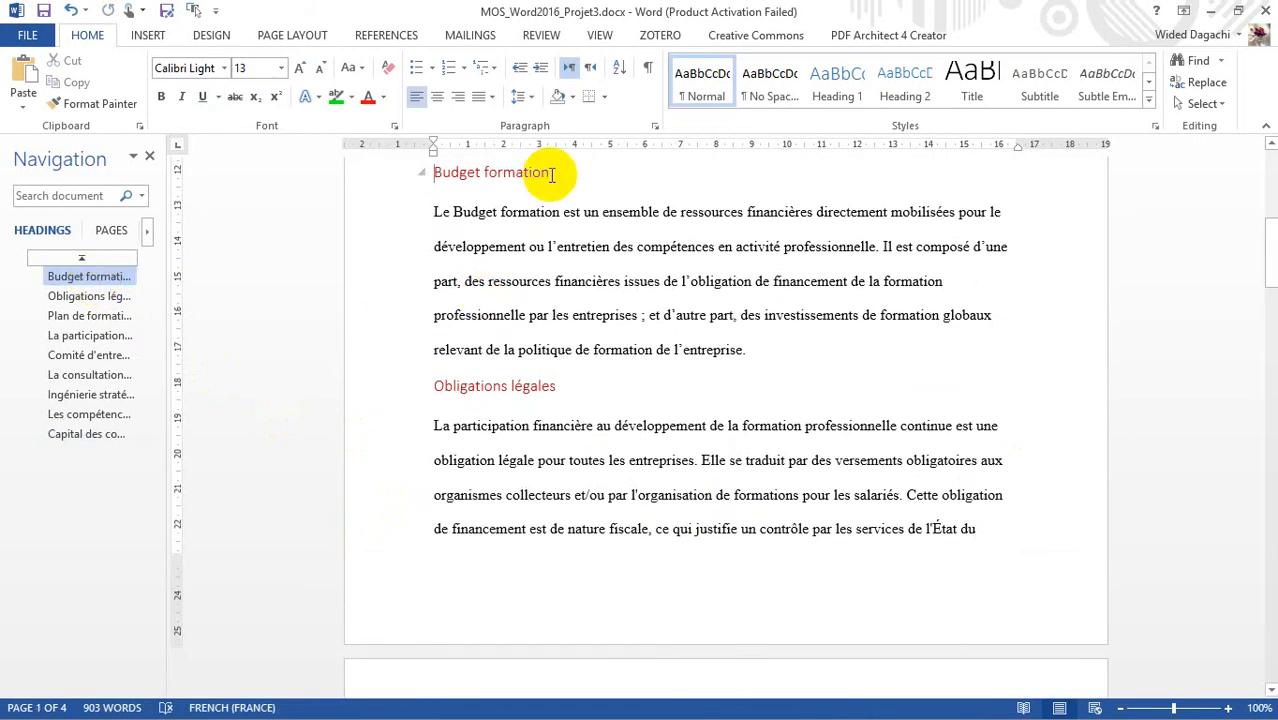
pyautogui.moveTo(550, 174); pyautogui.dragTo(520, 175)
pyautogui.click(459, 174)
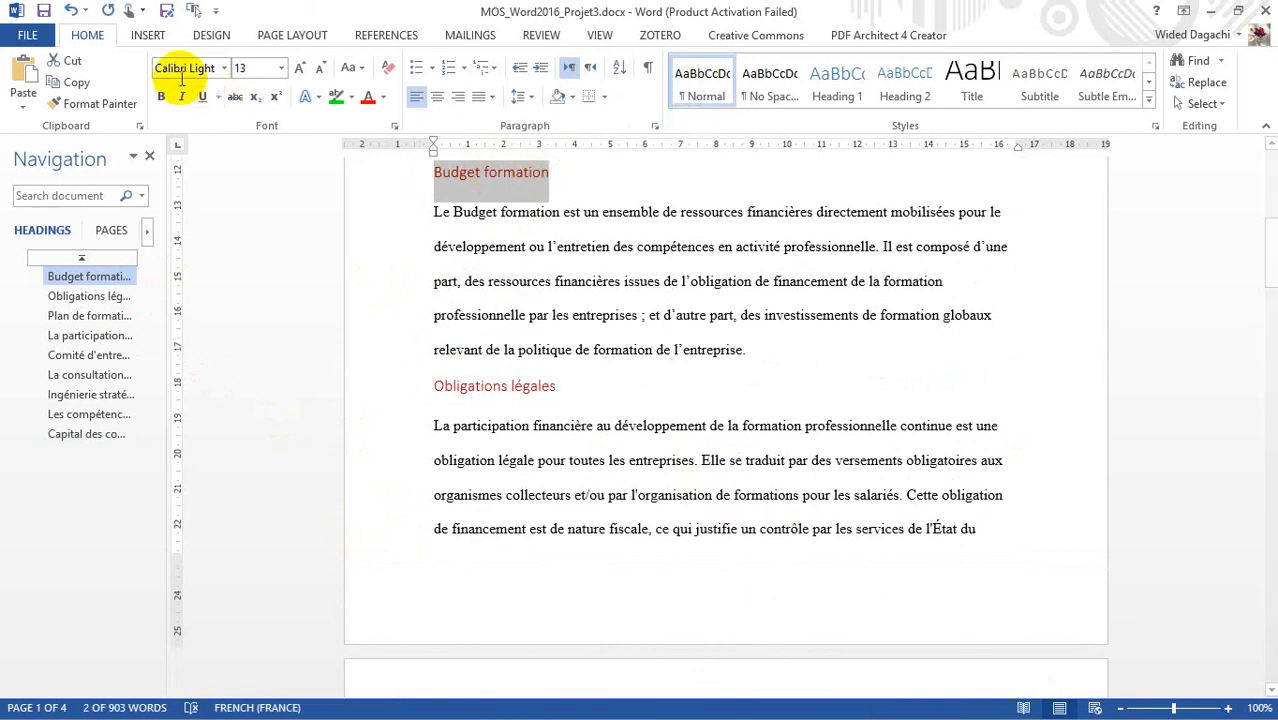
pyautogui.click(146, 35)
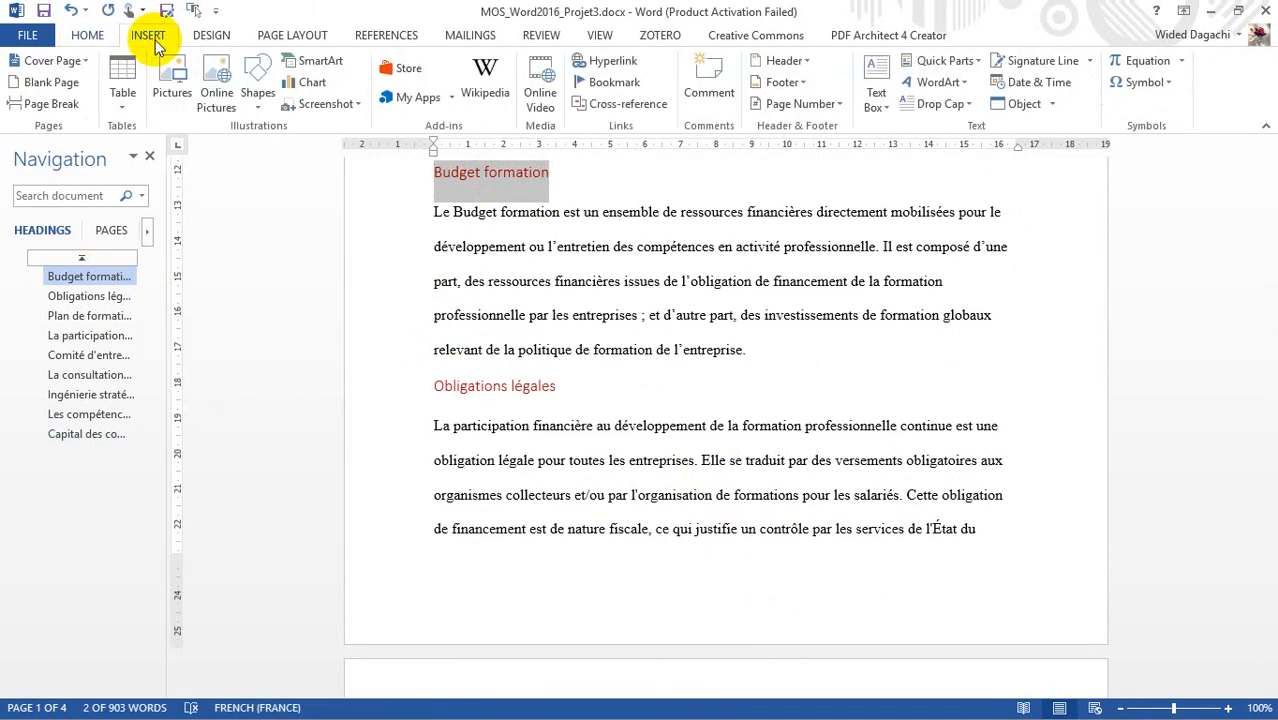
pyautogui.click(614, 83)
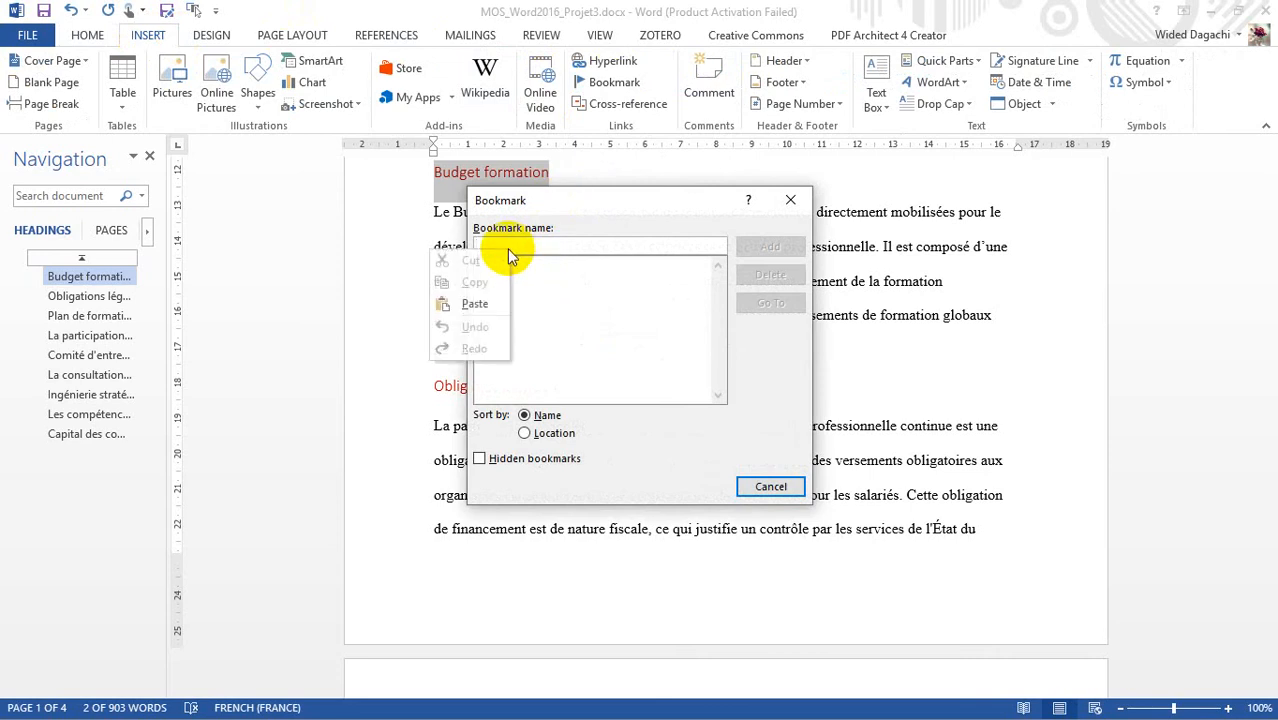
pyautogui.click(461, 304)
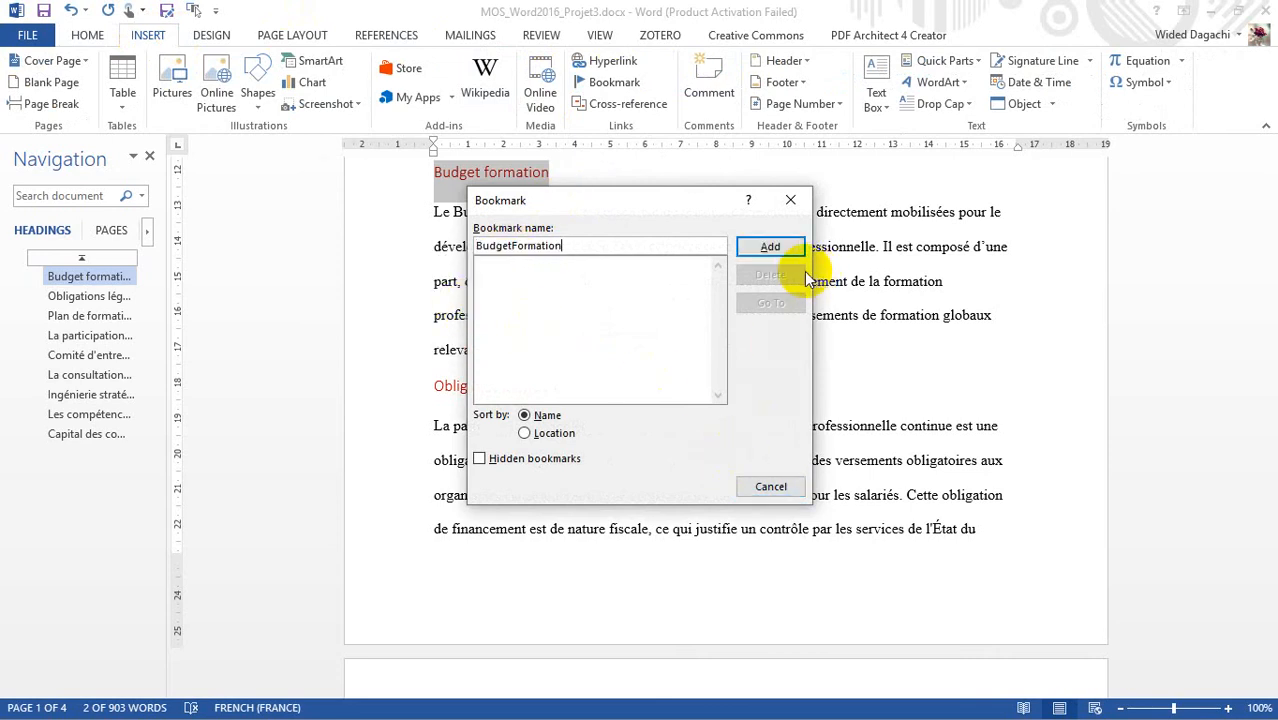
pyautogui.click(766, 250)
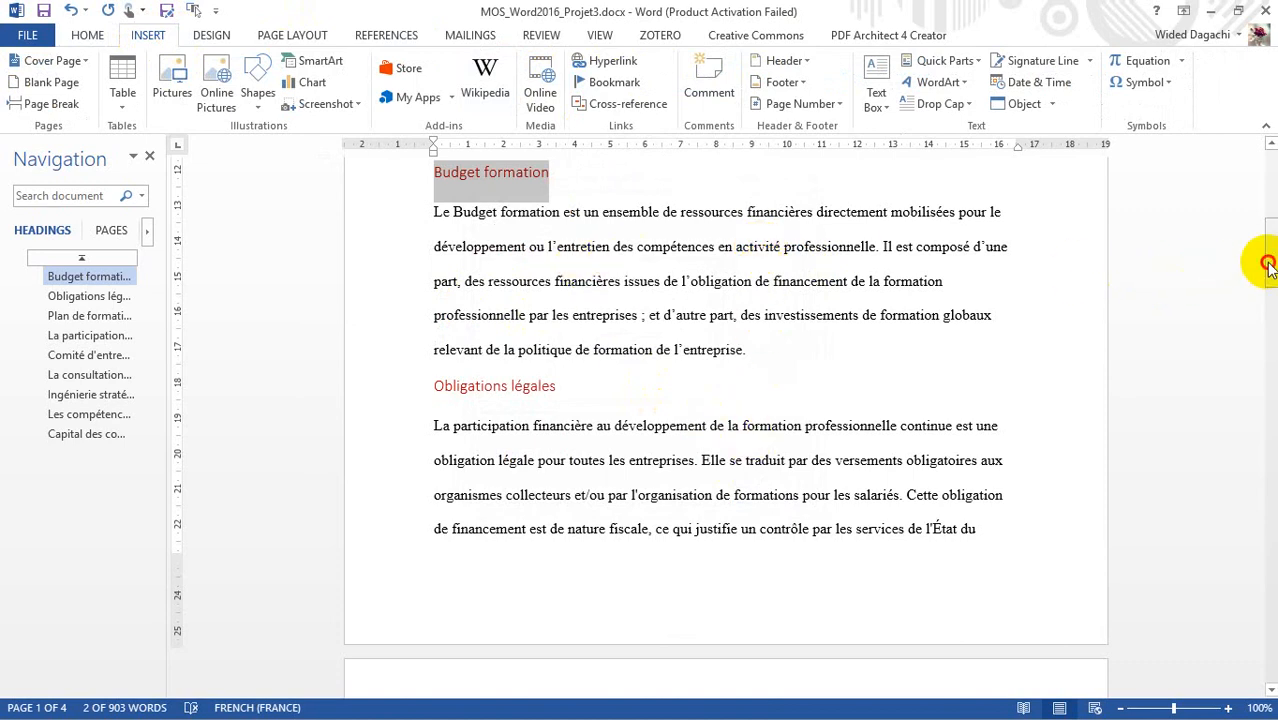
# Highlight the "Tâche 5 :" heading in green and review the completed task list
pyautogui.moveTo(1268, 265); pyautogui.dragTo(1268, 660)
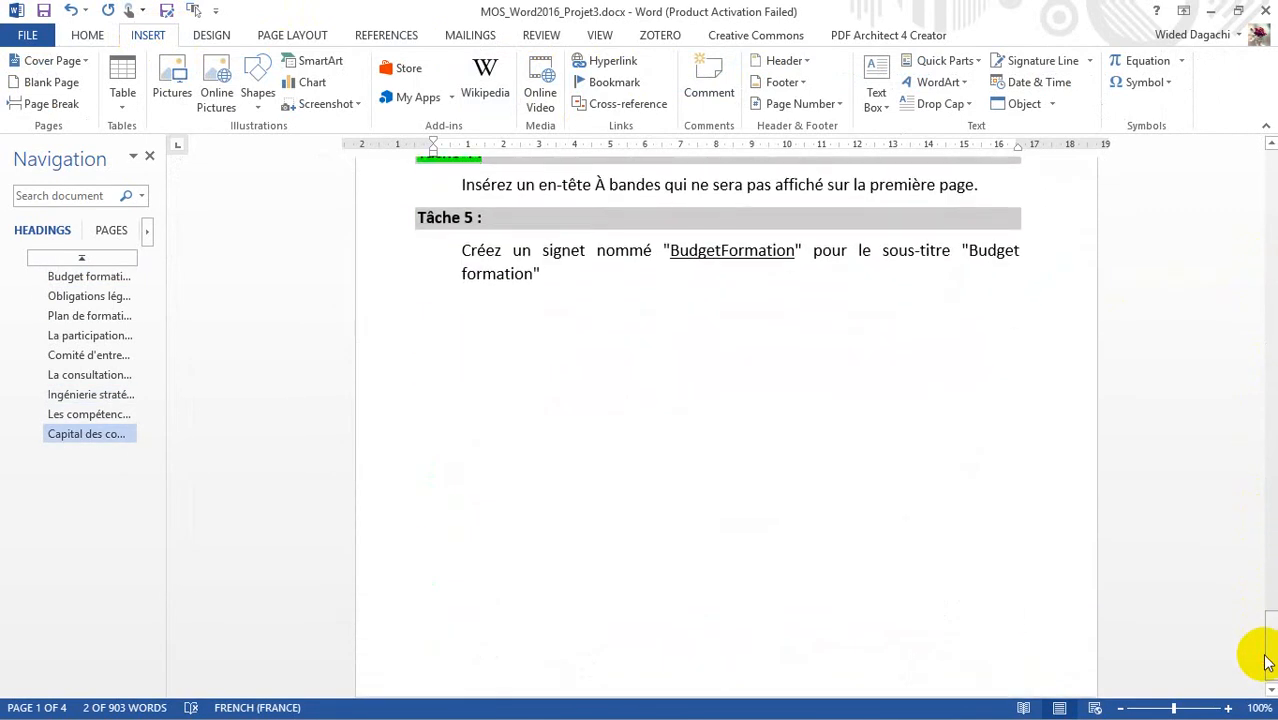
pyautogui.click(482, 209)
pyautogui.moveTo(483, 213); pyautogui.dragTo(420, 217)
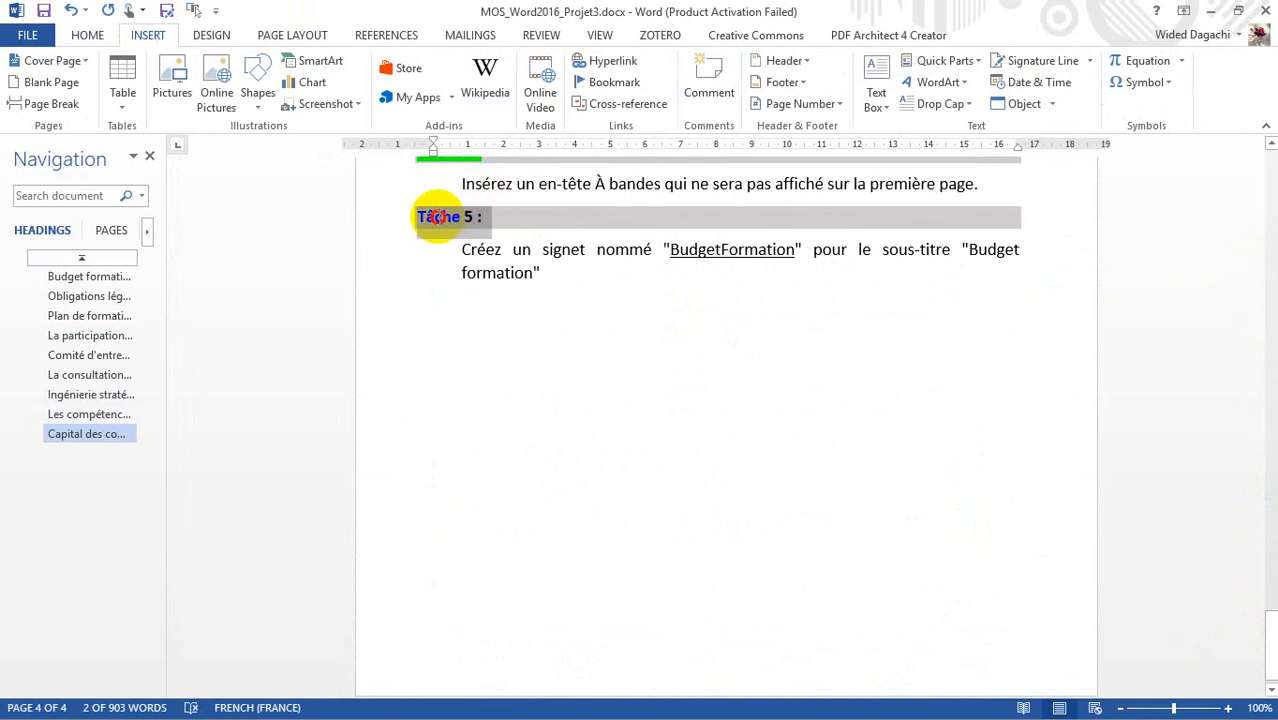
pyautogui.click(82, 38)
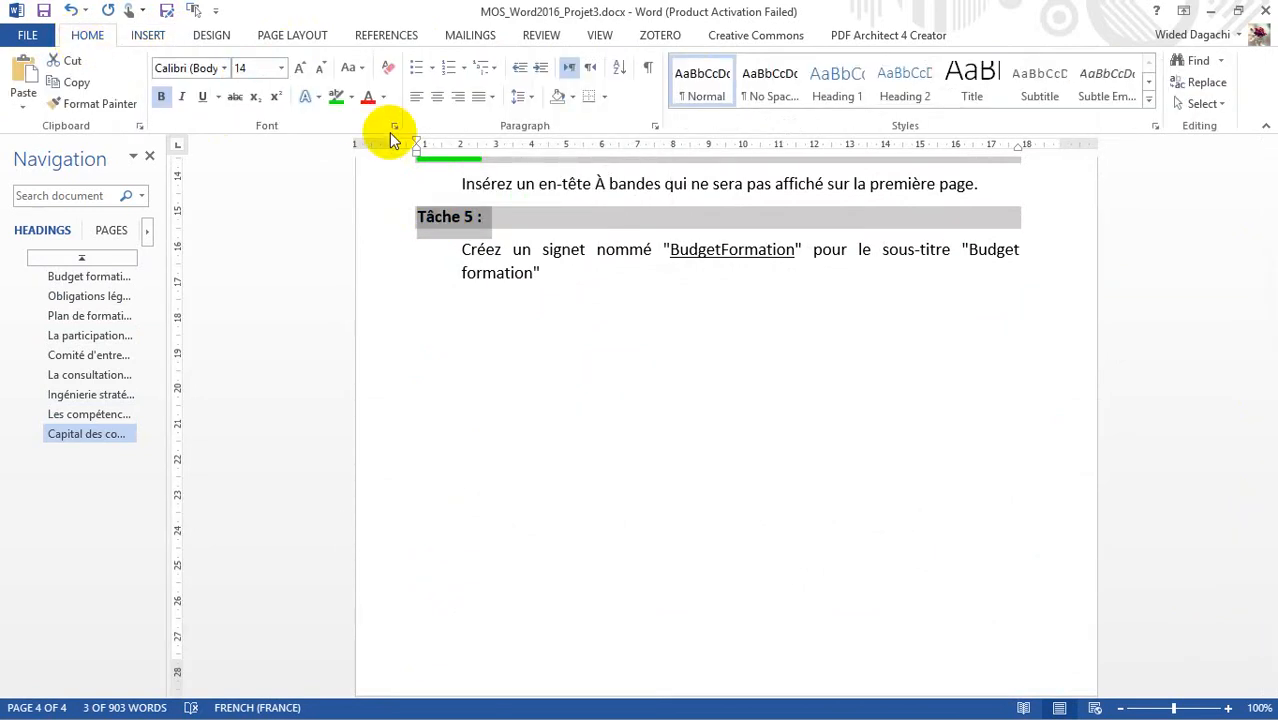
pyautogui.click(336, 101)
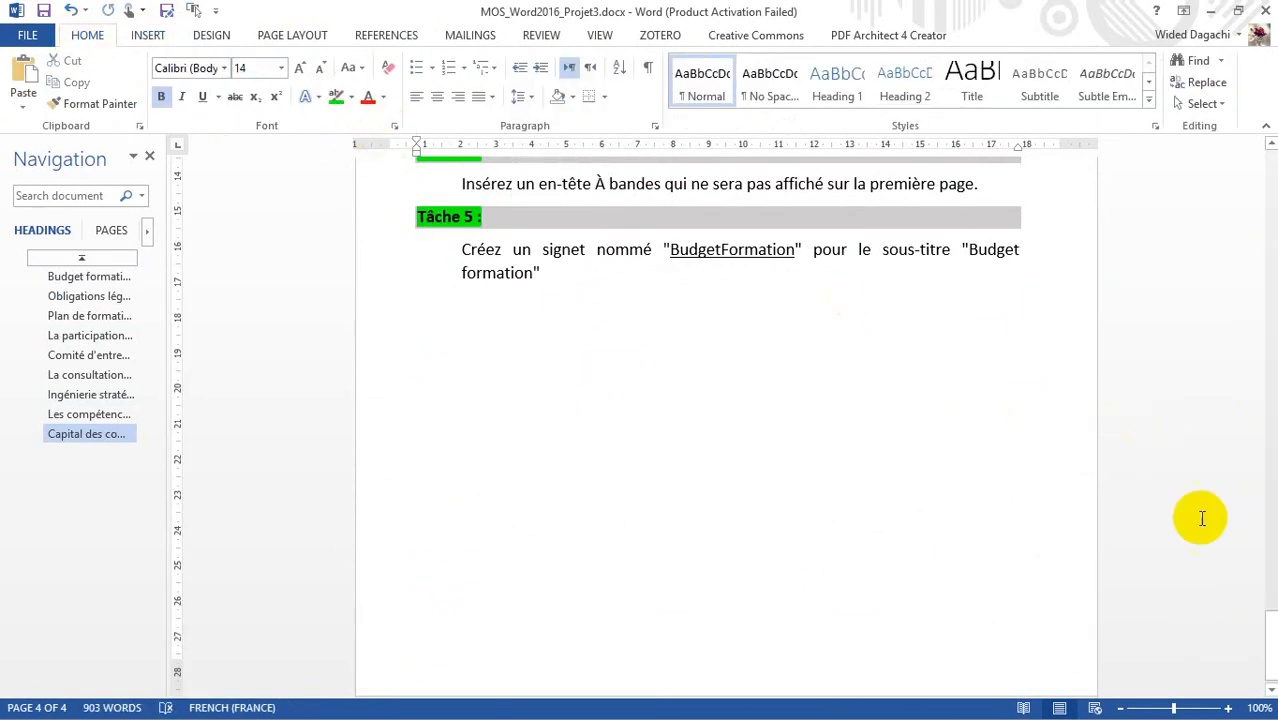
pyautogui.moveTo(1270, 648); pyautogui.dragTo(1264, 573)
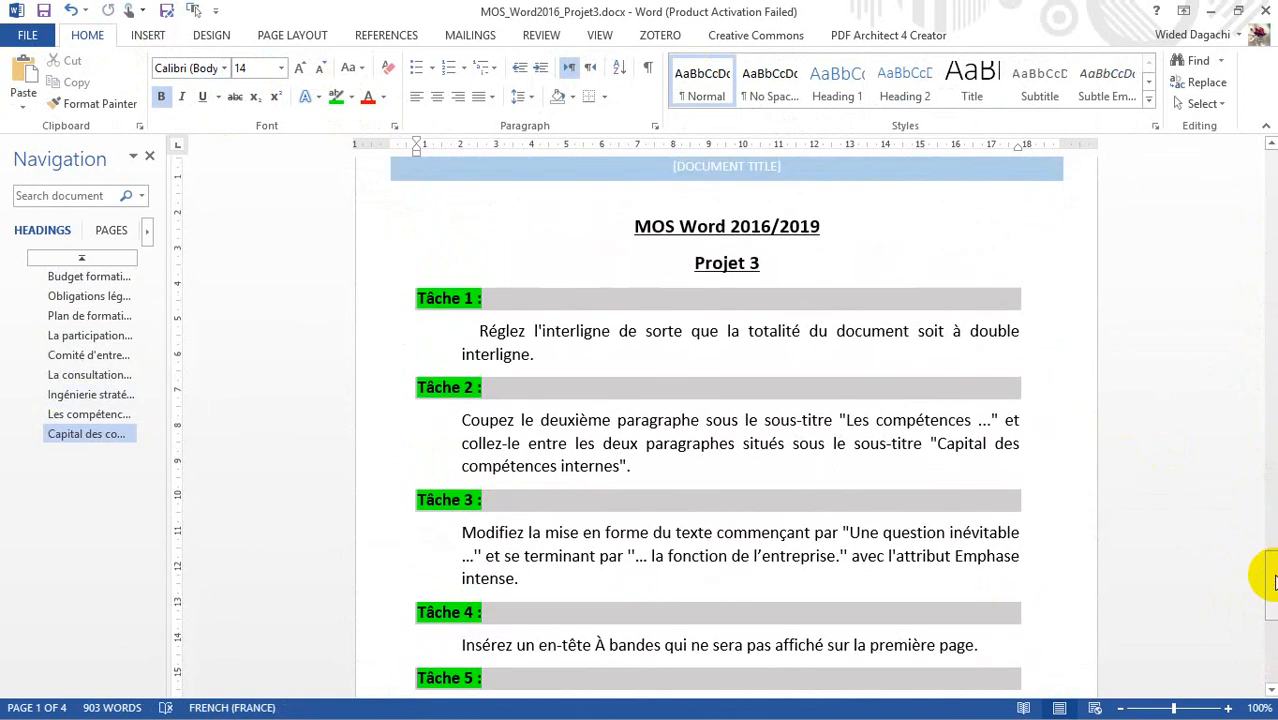